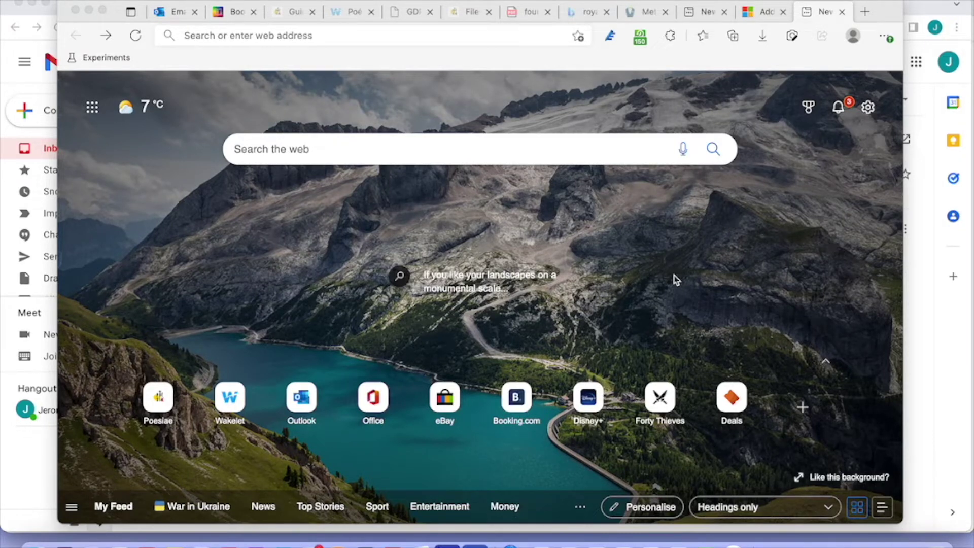
Step: Search Bing for 'chrome web store' and open the Chrome Web Store
{"action": "left_click", "coordinate": [513, 38]}
{"action": "left_click", "coordinate": [278, 61]}
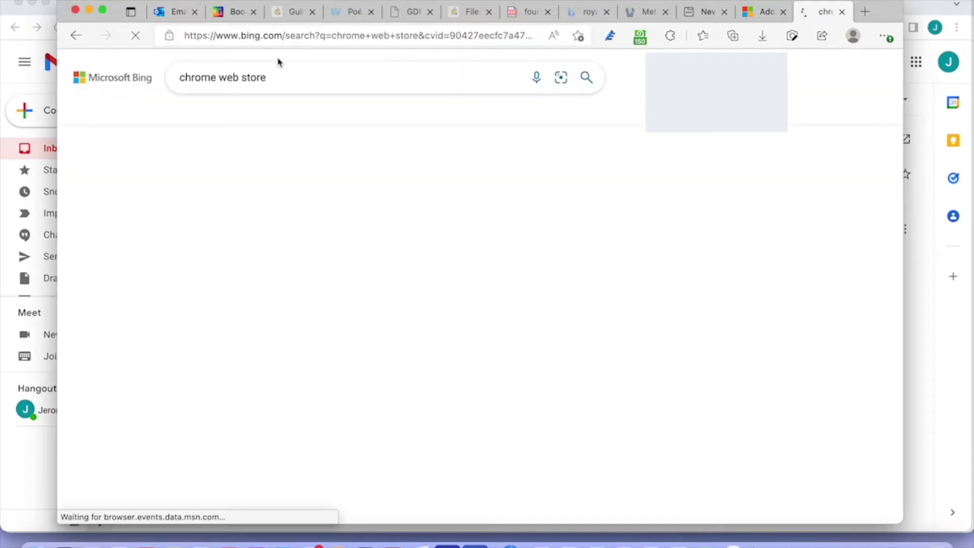
{"action": "left_click", "coordinate": [284, 237]}
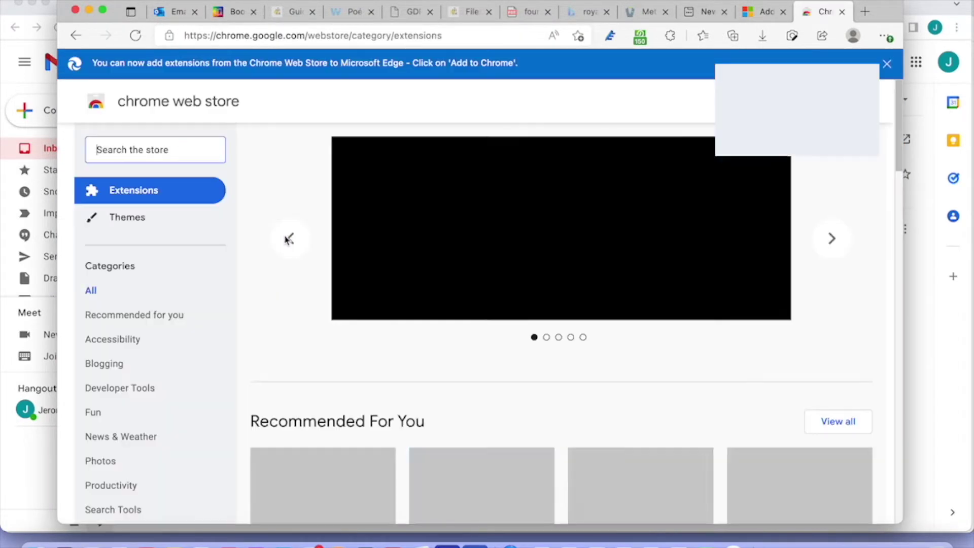
Step: Search the store for the ScreenPal screen recorder and add the extension
{"action": "left_click", "coordinate": [185, 149]}
{"action": "type", "text": "screenpal screen recorder"}
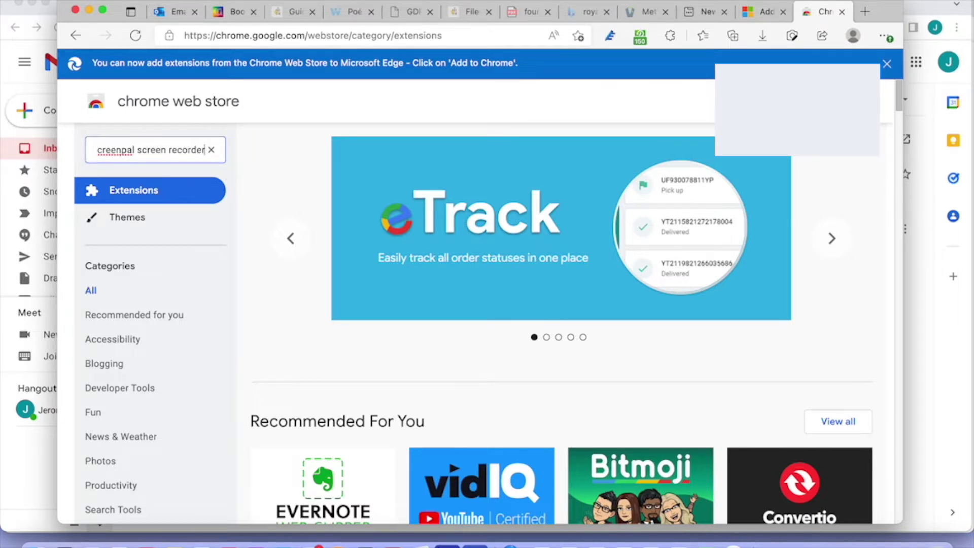
{"action": "key", "text": "Return"}
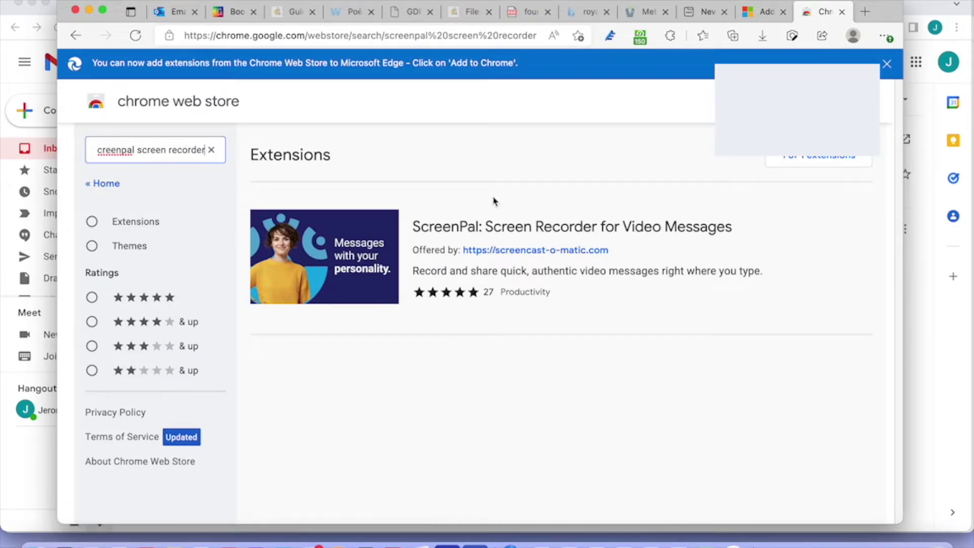
{"action": "left_click", "coordinate": [493, 246]}
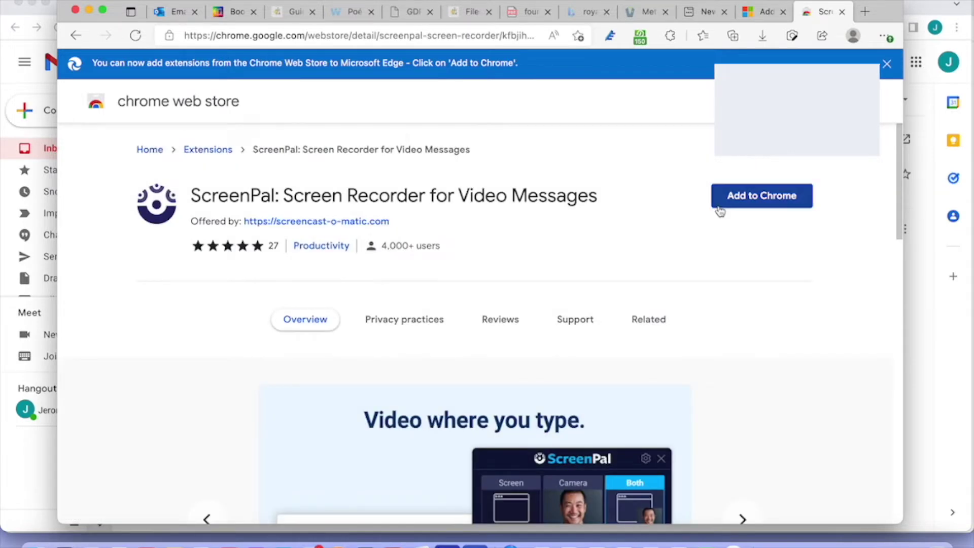
{"action": "left_click", "coordinate": [745, 198]}
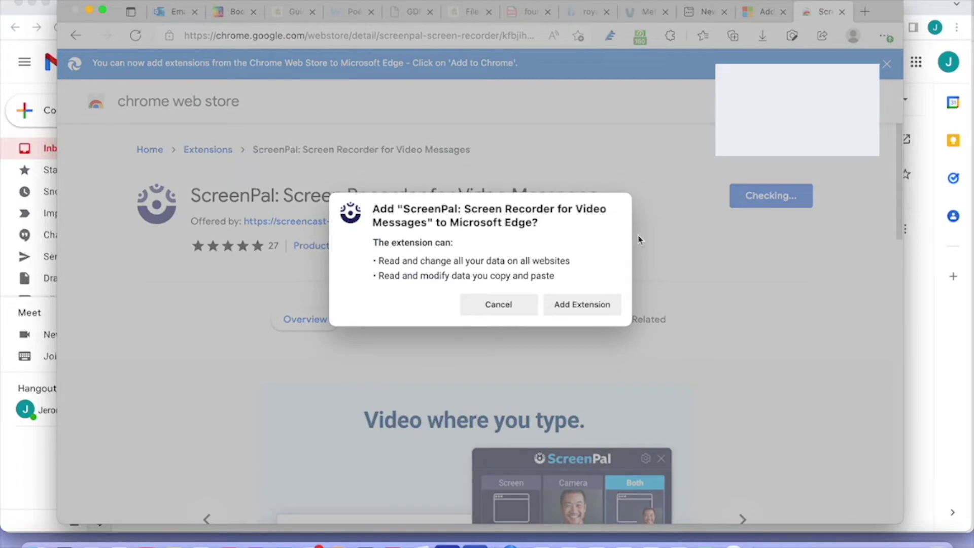
{"action": "left_click", "coordinate": [582, 305]}
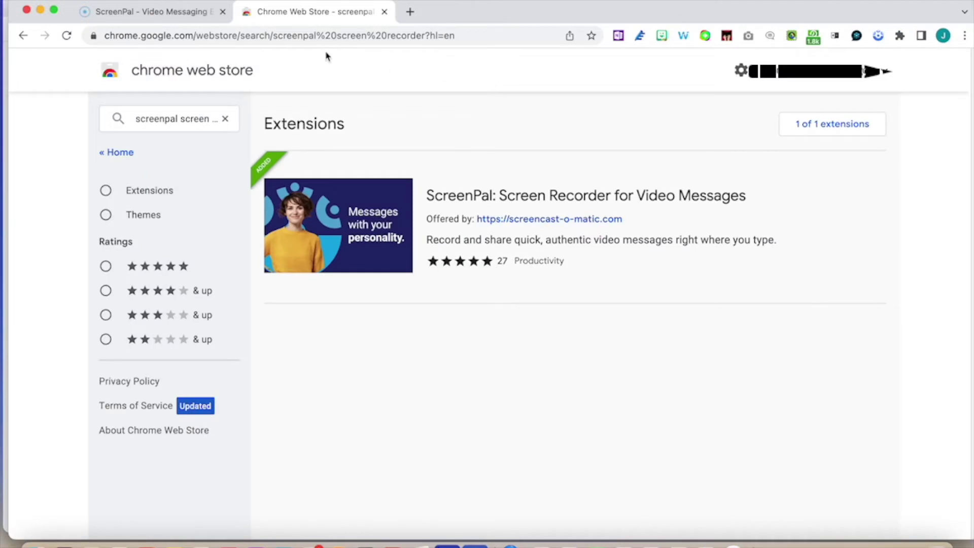
Step: Switch to the ScreenPal welcome page to confirm the extension is installed
{"action": "left_click", "coordinate": [181, 17]}
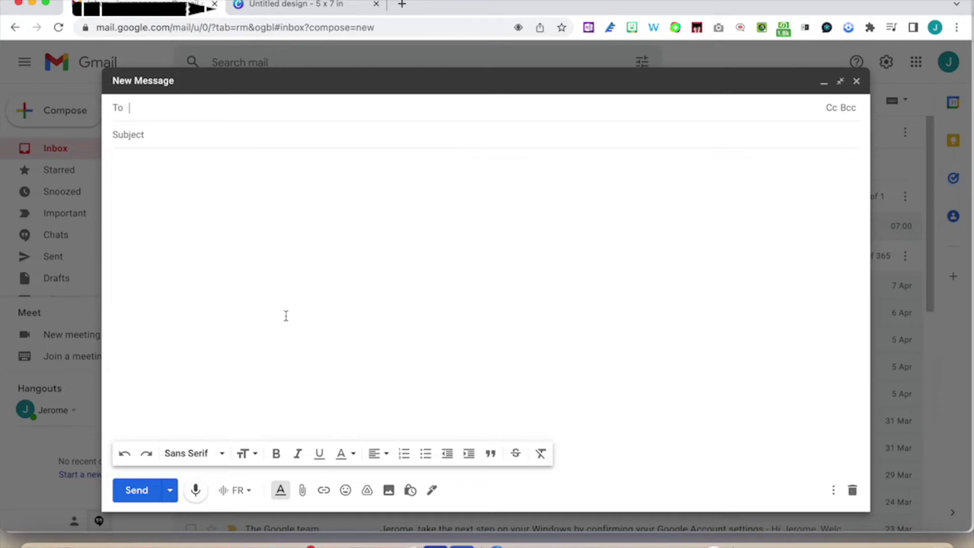
Step: From the Gmail message body, start a screen-only ScreenPal recording of the entire screen
{"action": "left_click", "coordinate": [760, 349]}
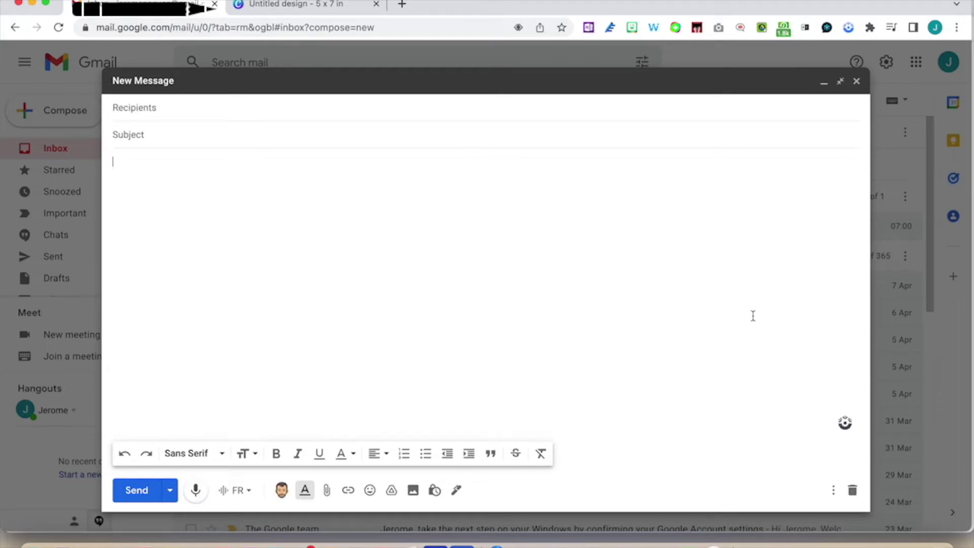
{"action": "mouse_move", "coordinate": [846, 426]}
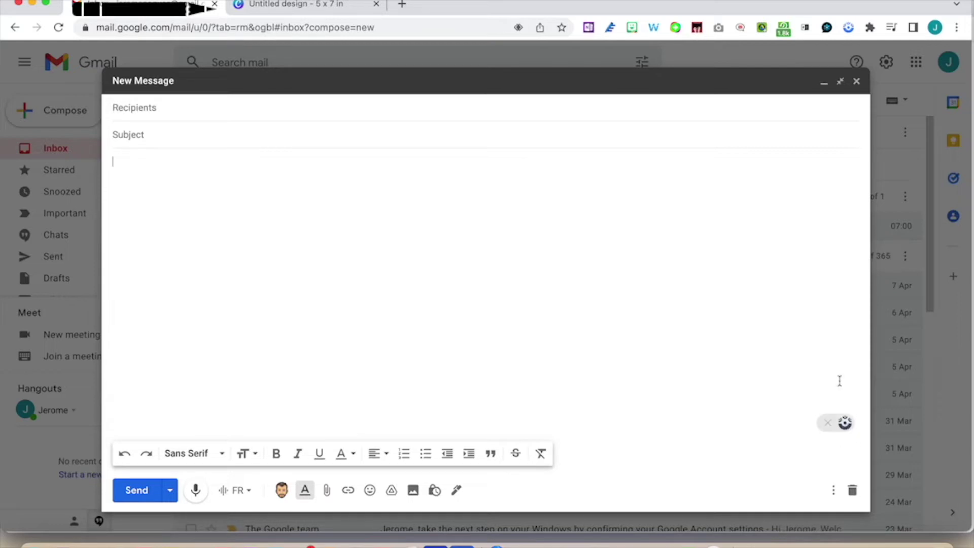
{"action": "left_click", "coordinate": [846, 424]}
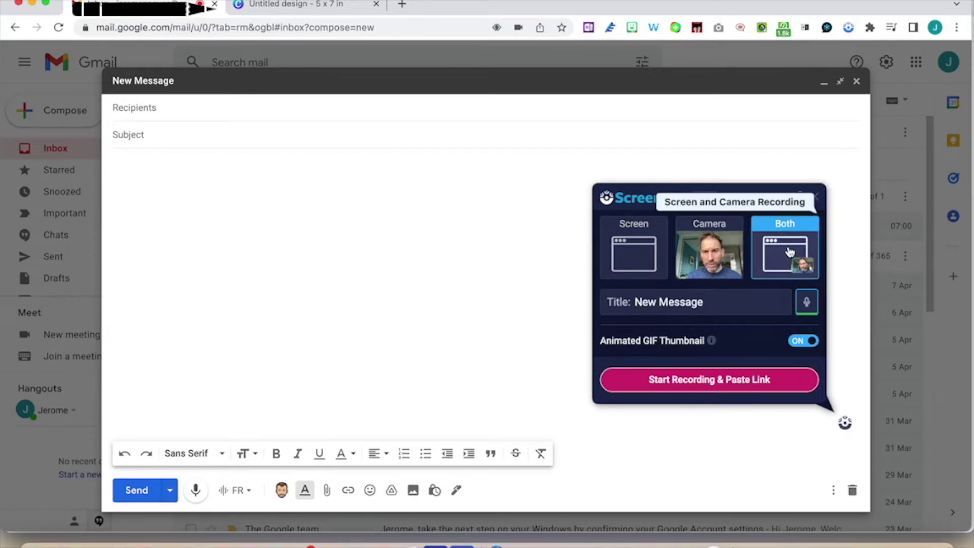
{"action": "left_click", "coordinate": [635, 260]}
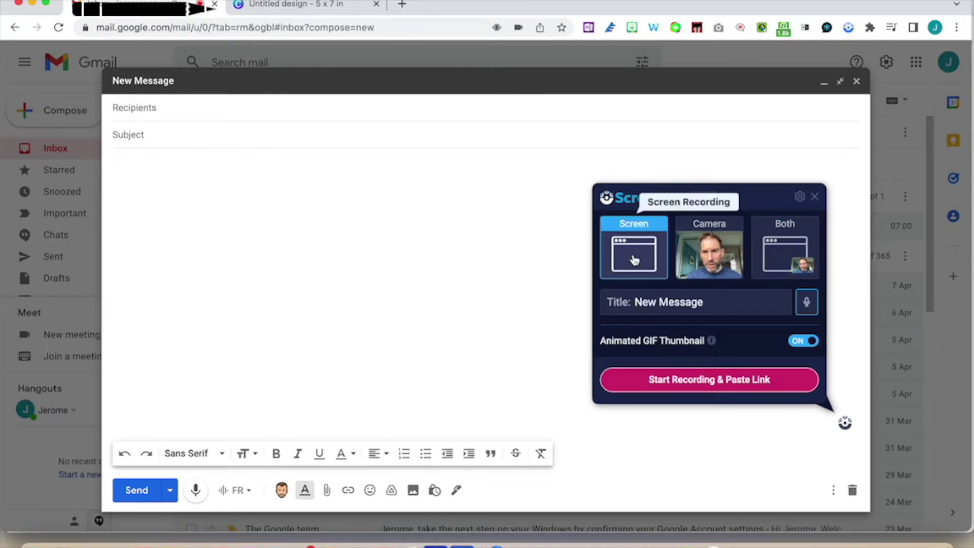
{"action": "left_click", "coordinate": [695, 384]}
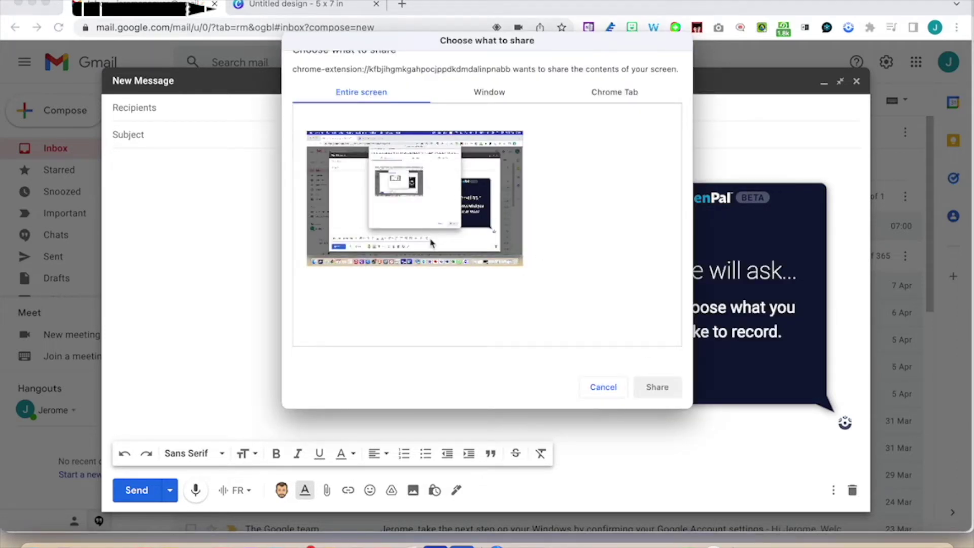
{"action": "left_click", "coordinate": [474, 221]}
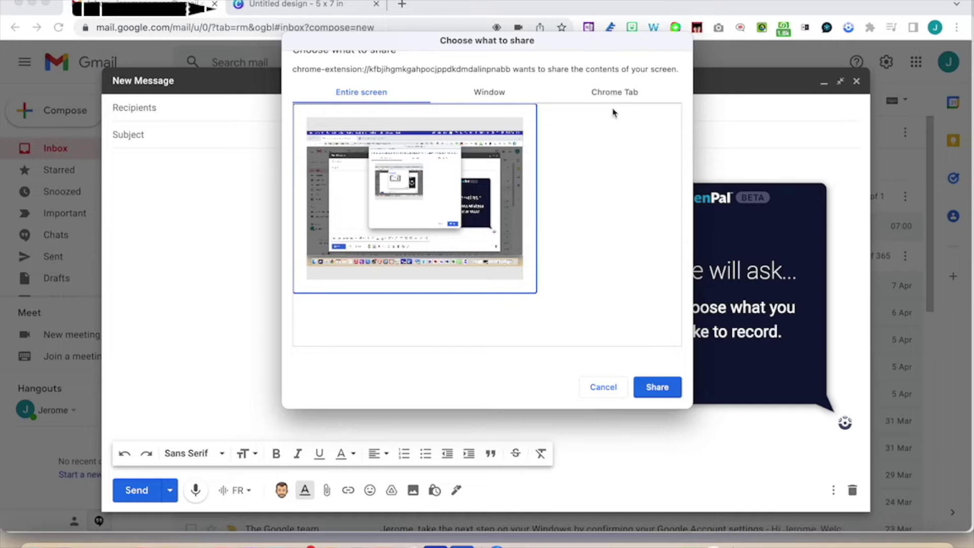
{"action": "left_click", "coordinate": [659, 389]}
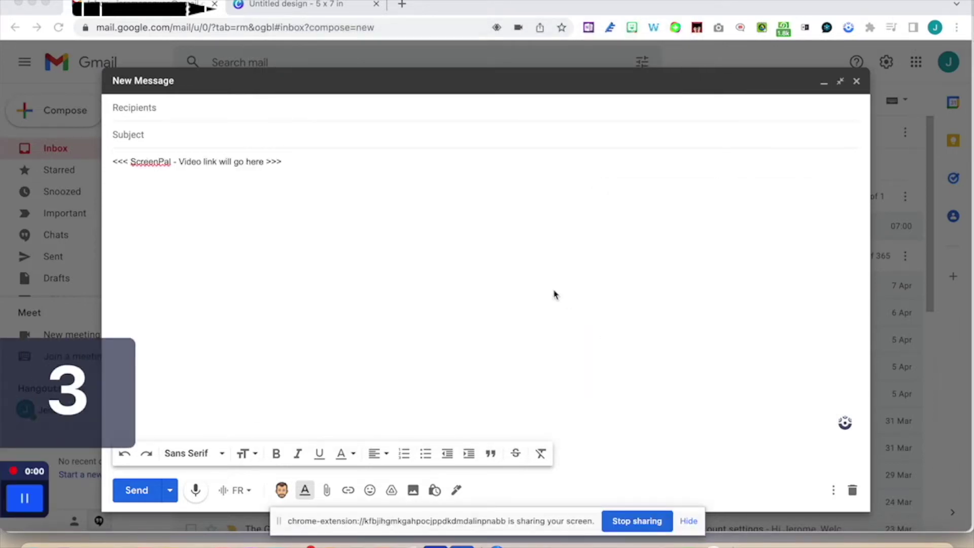
{"action": "left_click", "coordinate": [311, 5]}
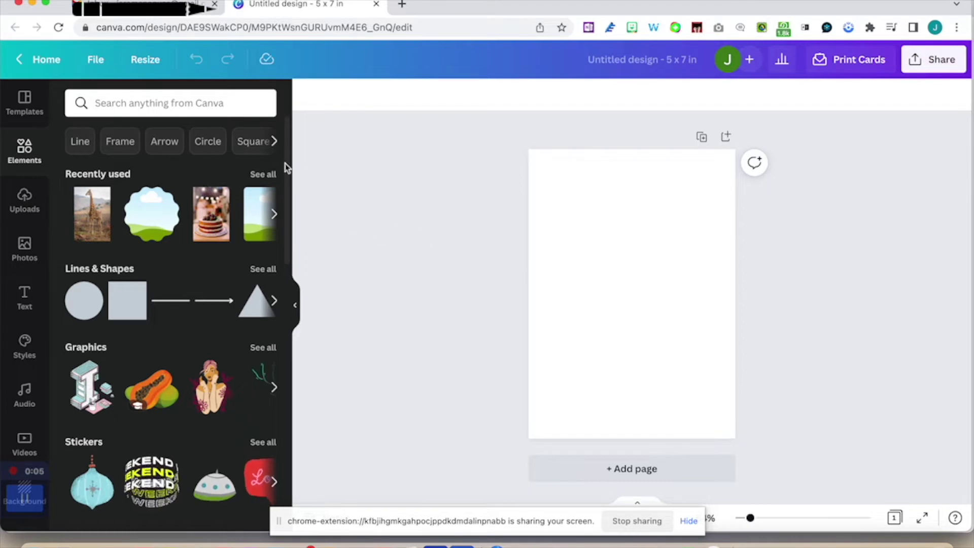
Step: Search Elements for 'frame', then place a square frame on the page, enlarged and centred
{"action": "left_click", "coordinate": [137, 104]}
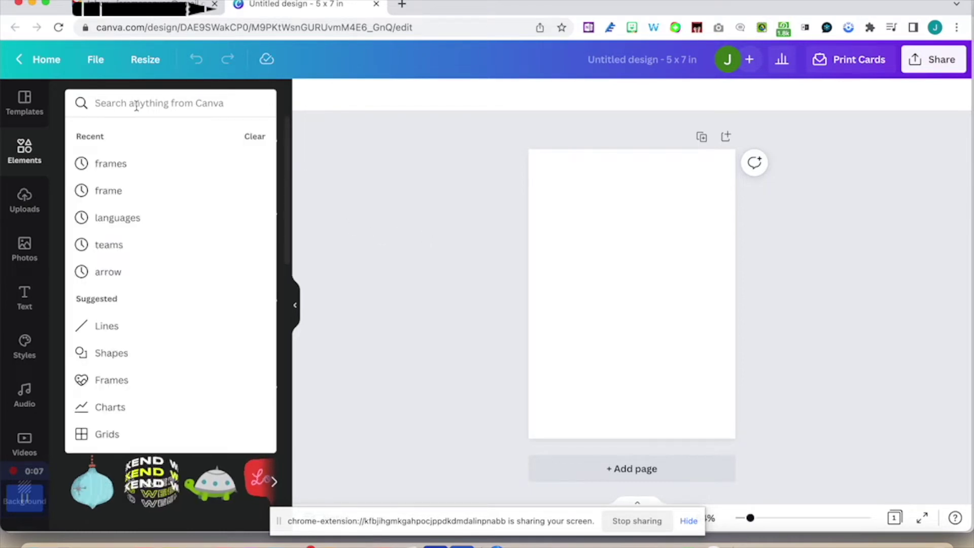
{"action": "type", "text": "frame"}
{"action": "key", "text": "Return"}
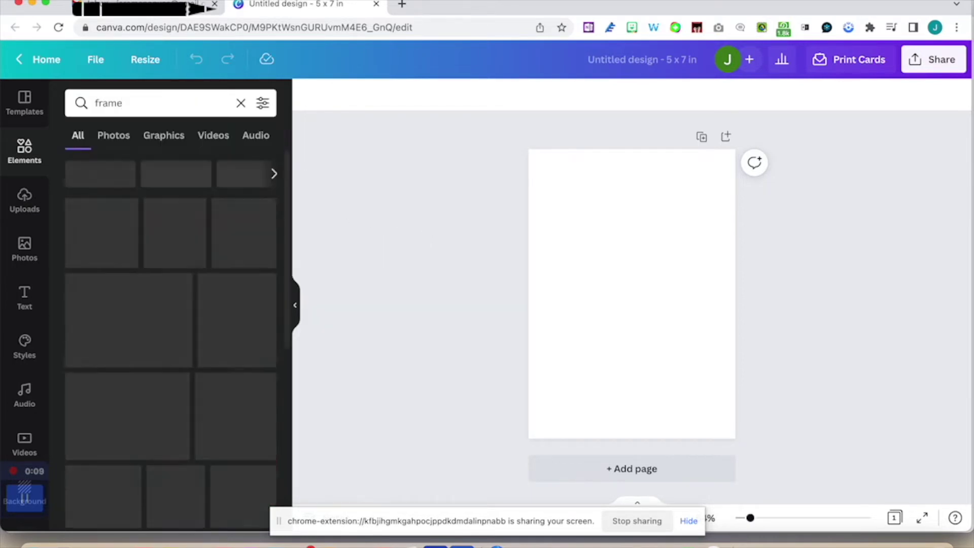
{"action": "scroll", "coordinate": [233, 218], "scroll_direction": "down", "scroll_amount": 1}
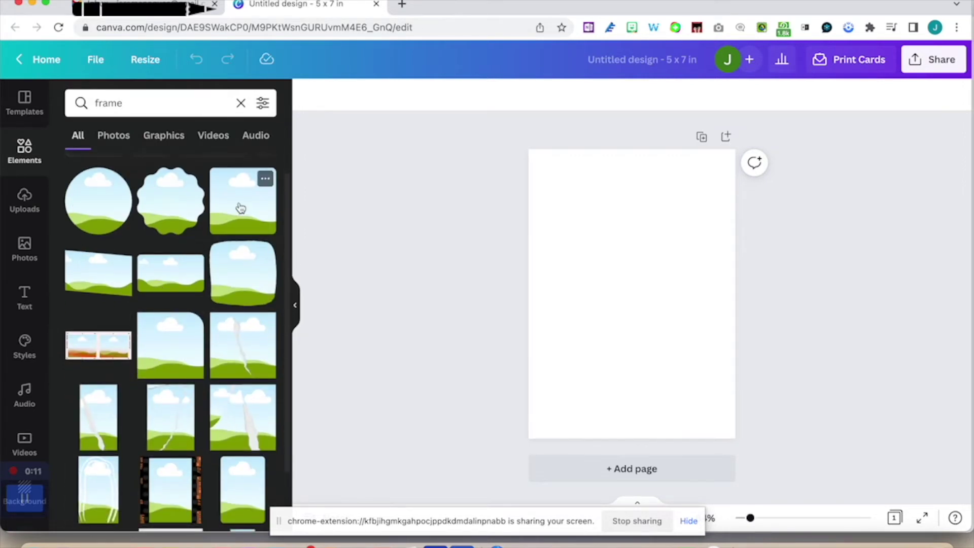
{"action": "left_click_drag", "start_coordinate": [241, 209], "coordinate": [607, 261]}
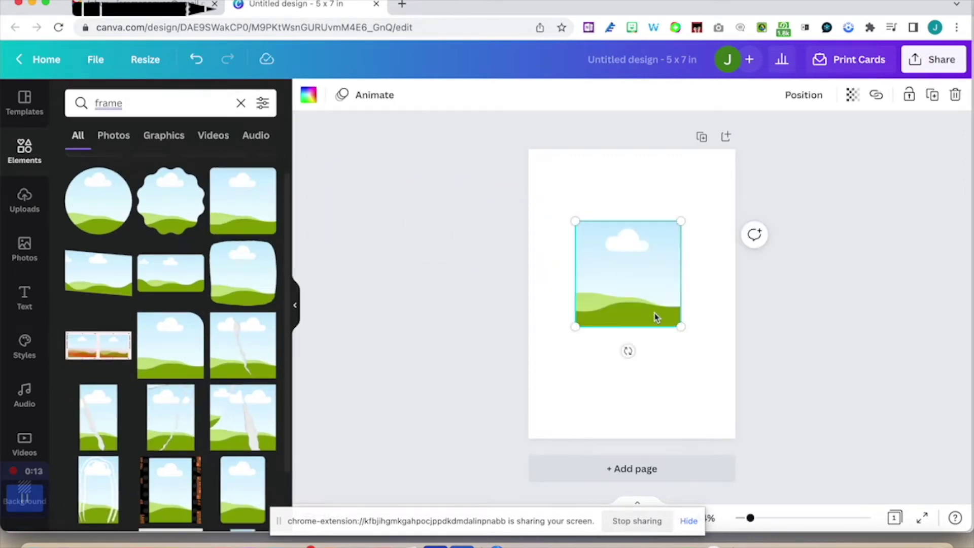
{"action": "left_click_drag", "start_coordinate": [683, 329], "coordinate": [717, 394]}
{"action": "left_click_drag", "start_coordinate": [578, 221], "coordinate": [550, 203]}
{"action": "left_click_drag", "start_coordinate": [633, 264], "coordinate": [626, 259]}
Step: Fill the frame with the layered cake photo and pause the ScreenPal recording
{"action": "left_click", "coordinate": [24, 247]}
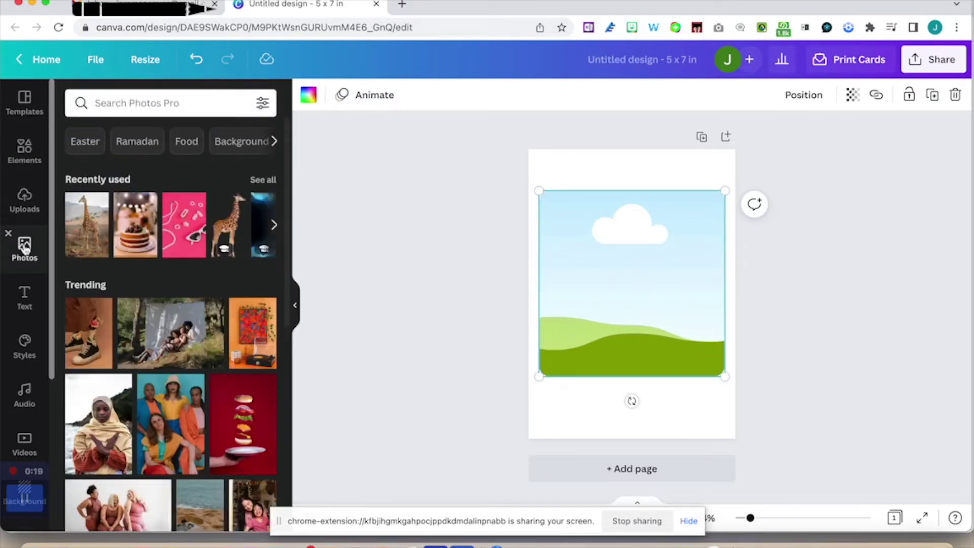
{"action": "left_click_drag", "start_coordinate": [161, 232], "coordinate": [586, 258]}
{"action": "left_click", "coordinate": [608, 170]}
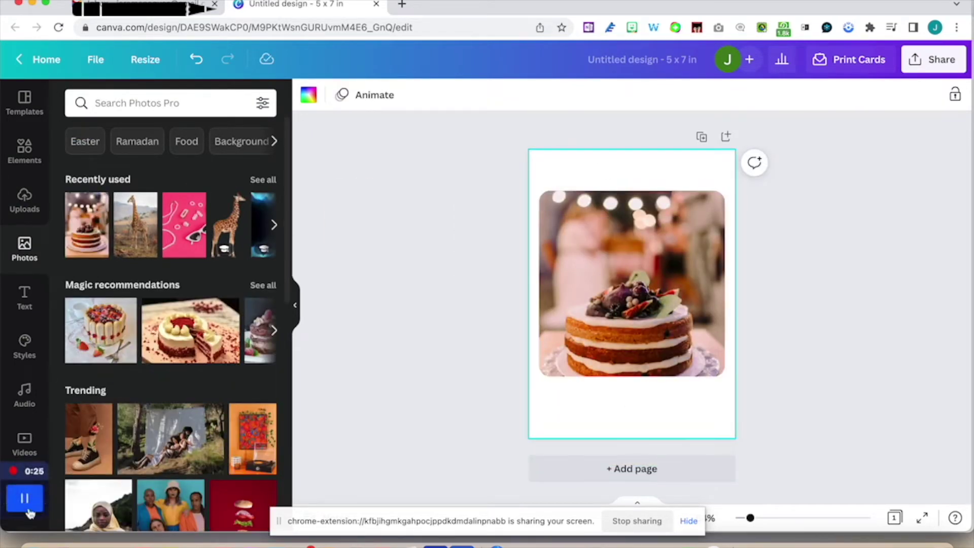
{"action": "left_click", "coordinate": [26, 499]}
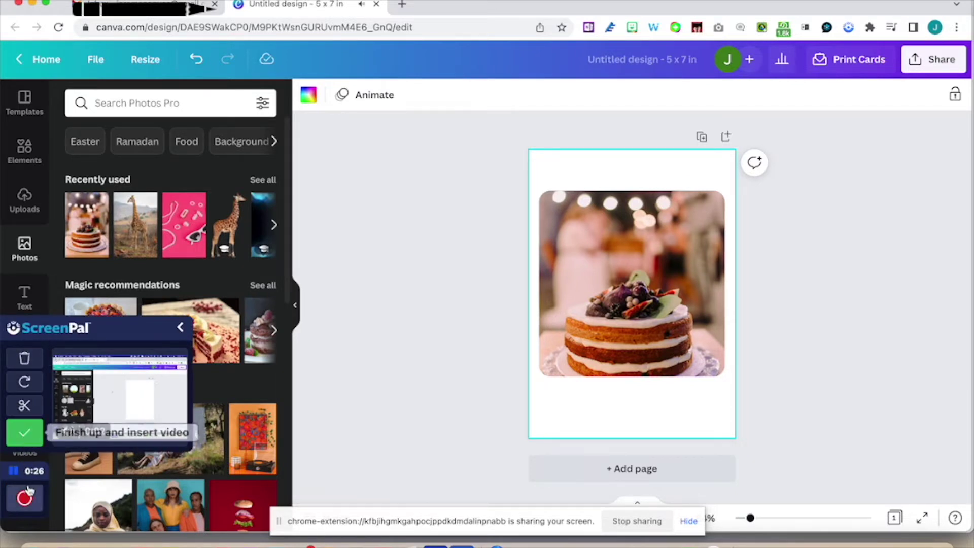
Step: Review the 0:26 recording in Trim and crop and insert it into the draft
{"action": "left_click", "coordinate": [122, 398]}
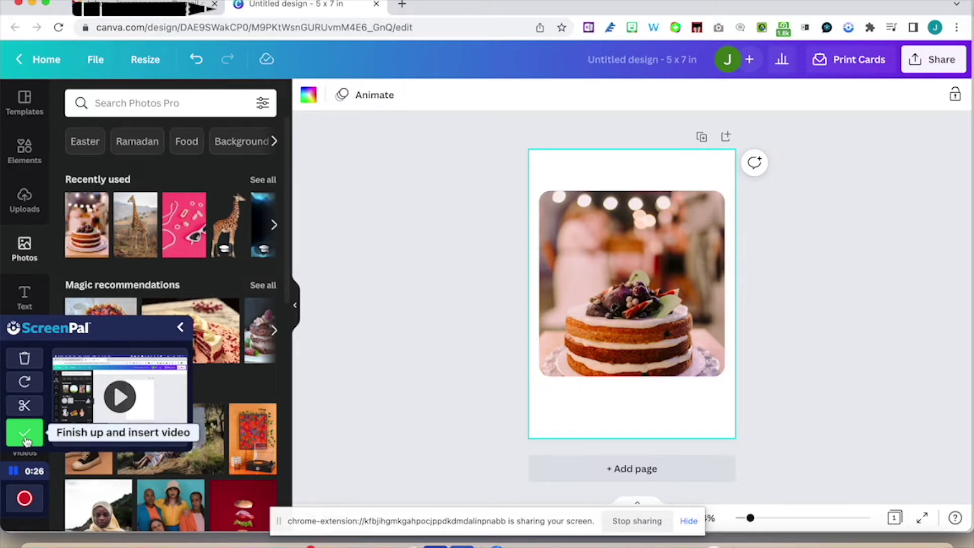
{"action": "left_click", "coordinate": [25, 406]}
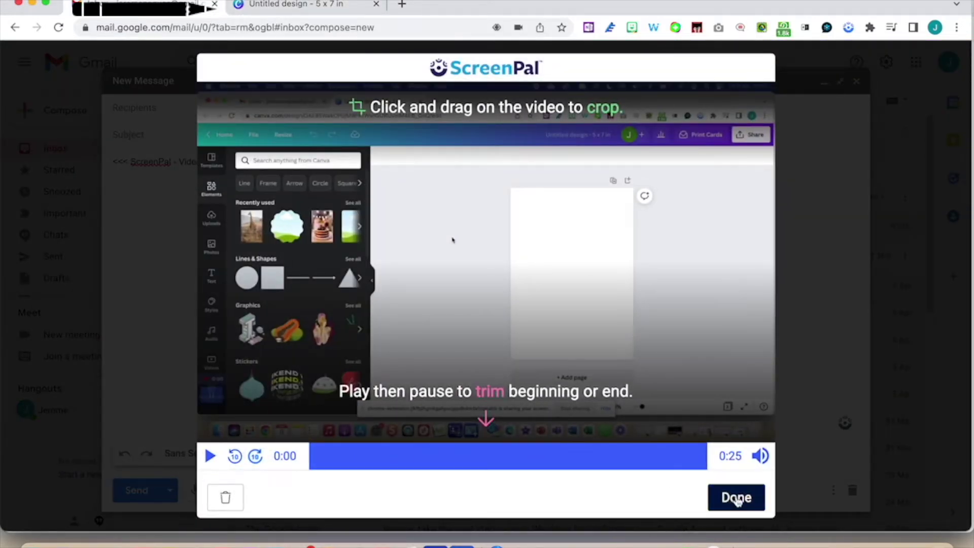
{"action": "left_click", "coordinate": [729, 507]}
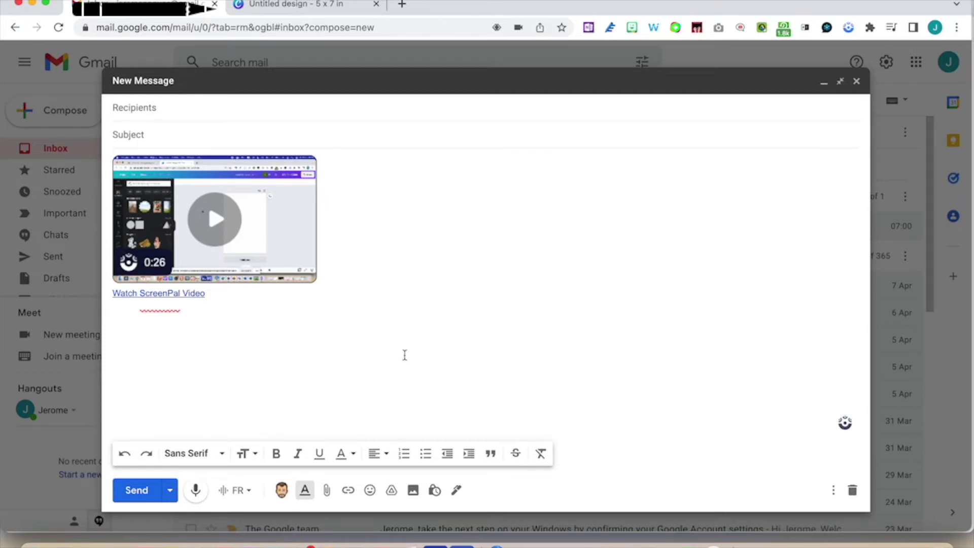
Step: Play the inserted video in its popup player, then pause it and close the popup
{"action": "left_click", "coordinate": [215, 221]}
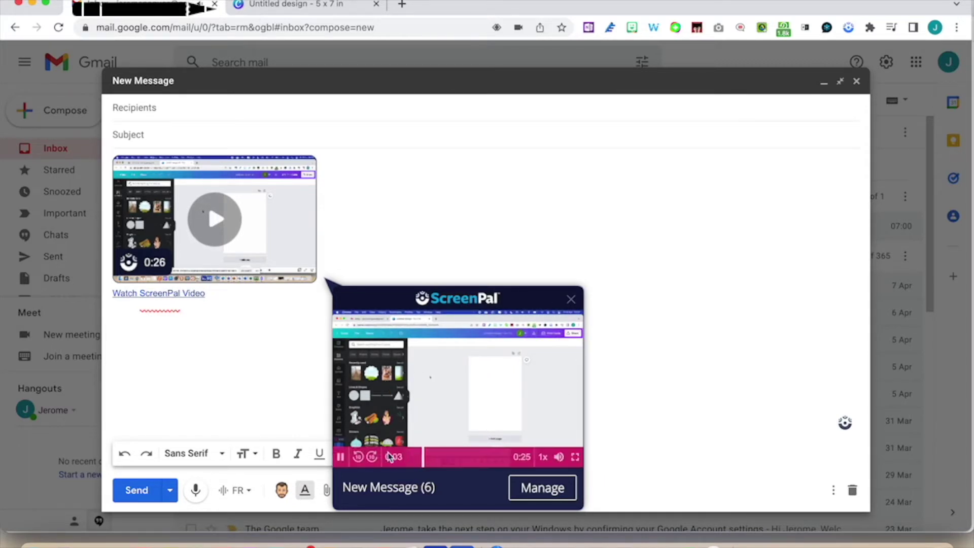
{"action": "left_click", "coordinate": [341, 457]}
{"action": "left_click", "coordinate": [577, 193]}
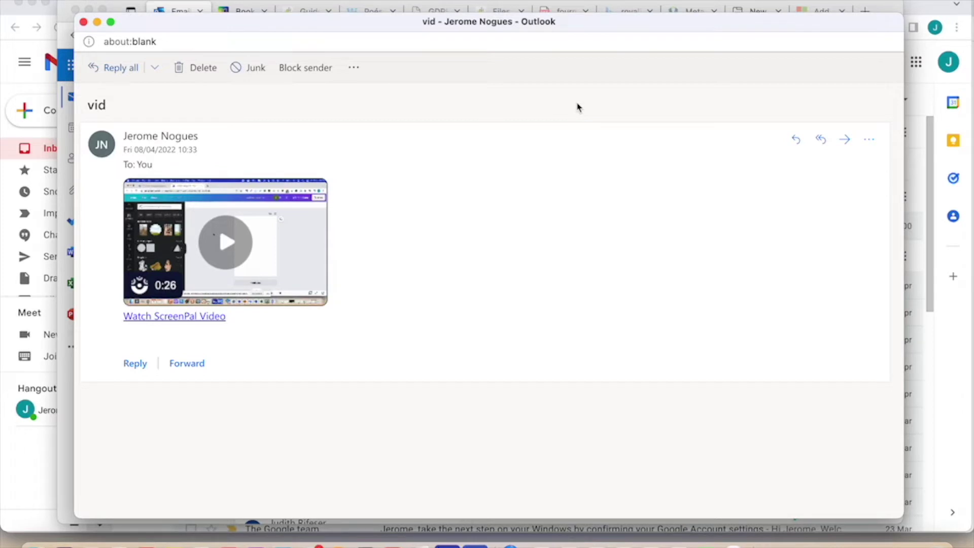
Step: Open the emailed video on its ScreenPal watch page, play it, then pause it
{"action": "left_click", "coordinate": [226, 248]}
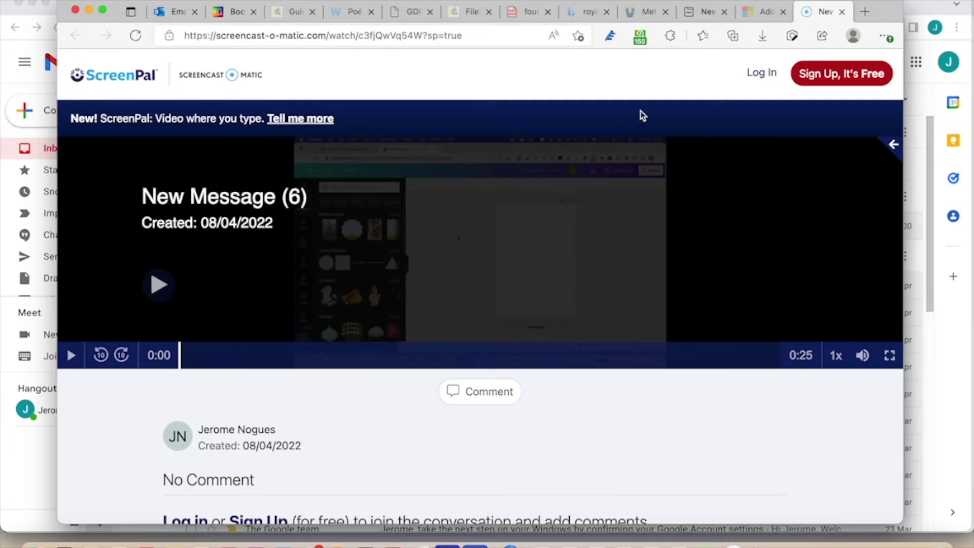
{"action": "left_click", "coordinate": [158, 285]}
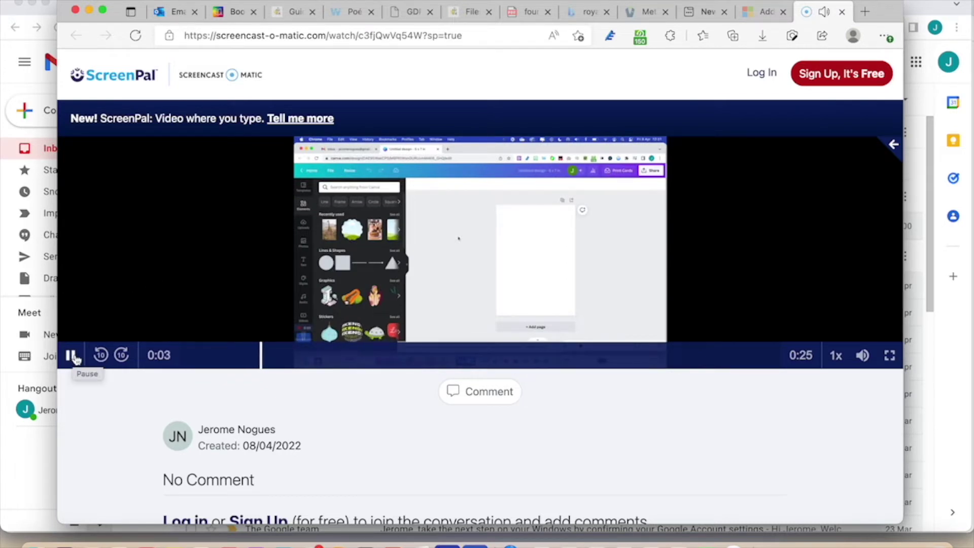
{"action": "left_click", "coordinate": [71, 356]}
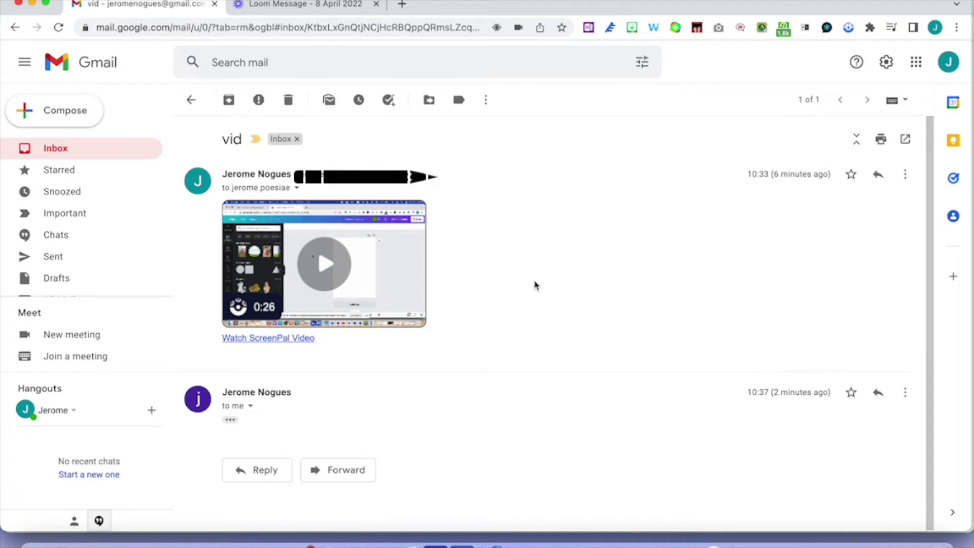
Step: Preview the emailed video in its thumbnail popup and pause it
{"action": "mouse_move", "coordinate": [384, 273]}
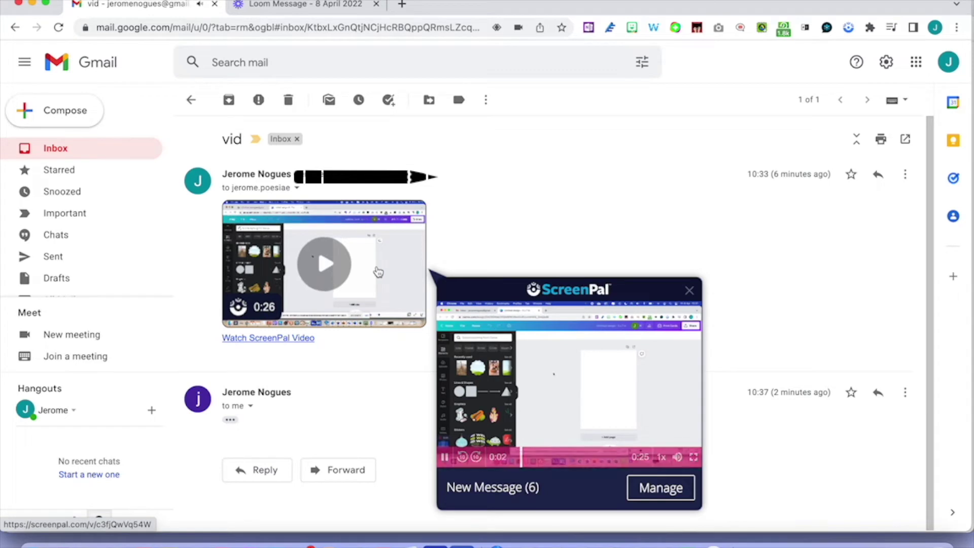
{"action": "mouse_move", "coordinate": [576, 355]}
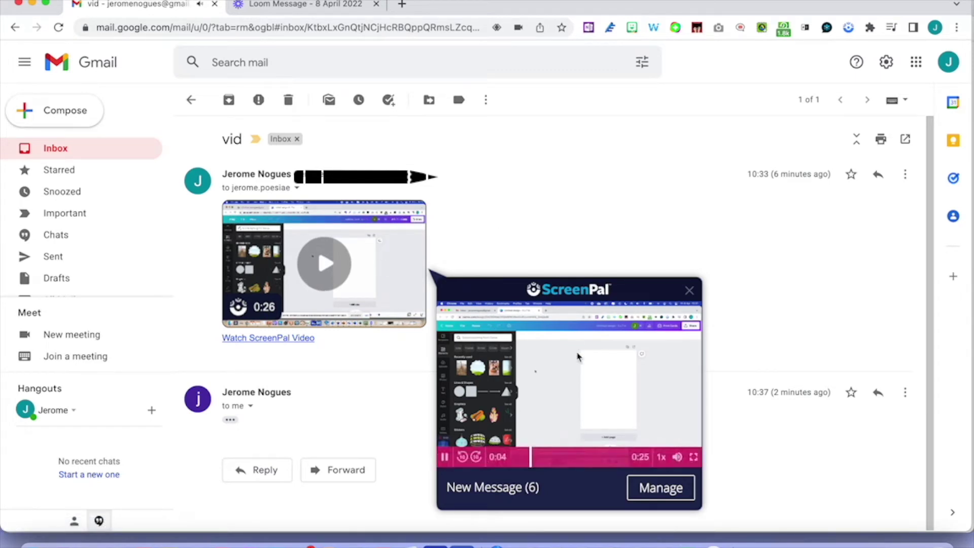
{"action": "left_click", "coordinate": [445, 457]}
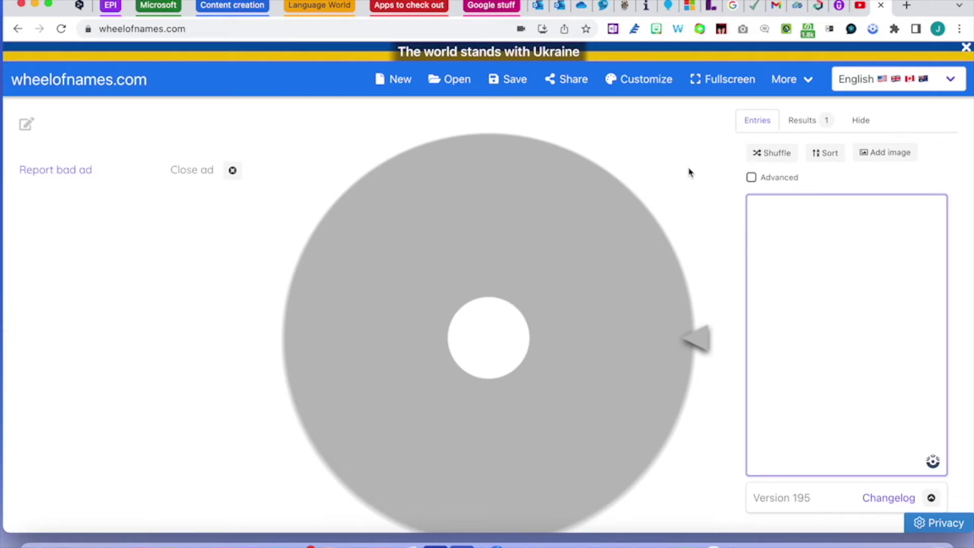
Step: Cancel adding an image to the wheel and bring up the ScreenPal camera recorder in Entries
{"action": "left_click", "coordinate": [884, 156]}
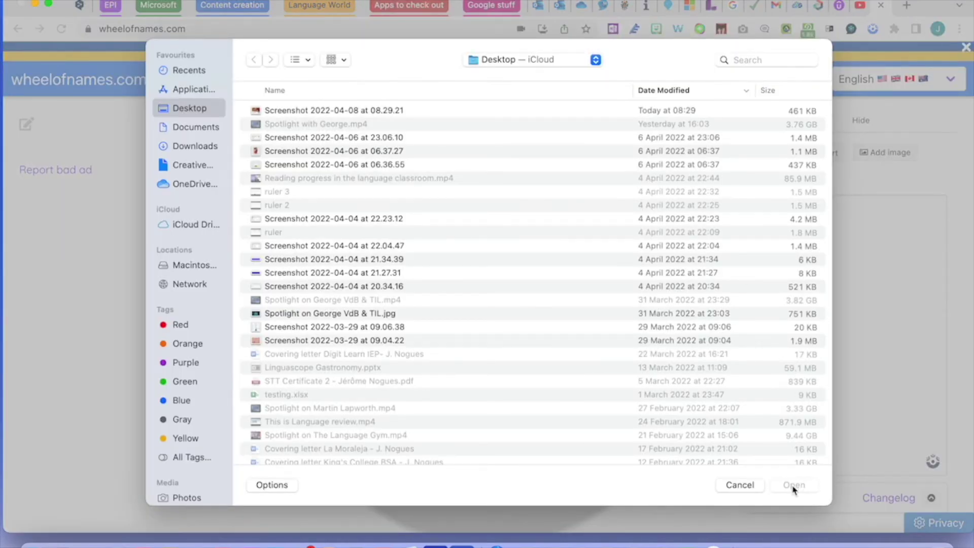
{"action": "left_click", "coordinate": [748, 485]}
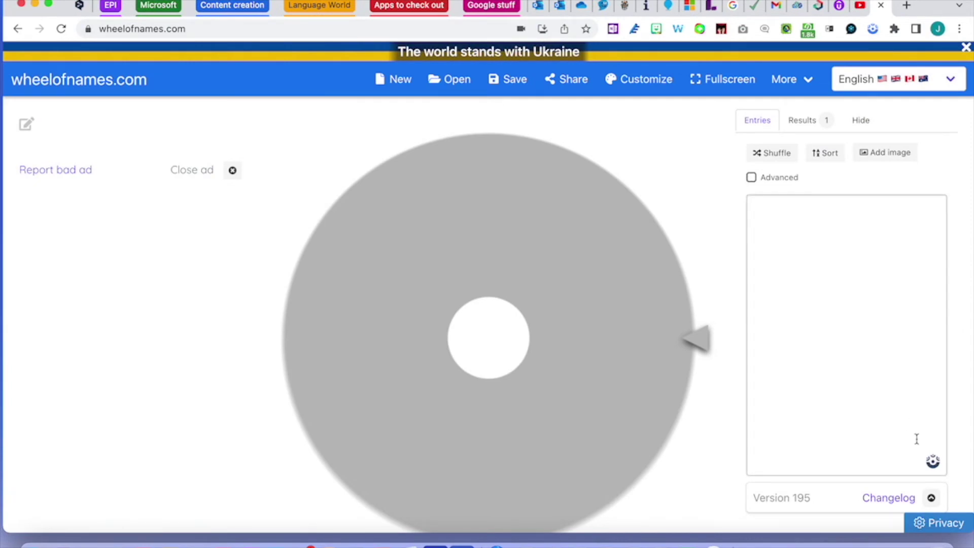
{"action": "mouse_move", "coordinate": [933, 465]}
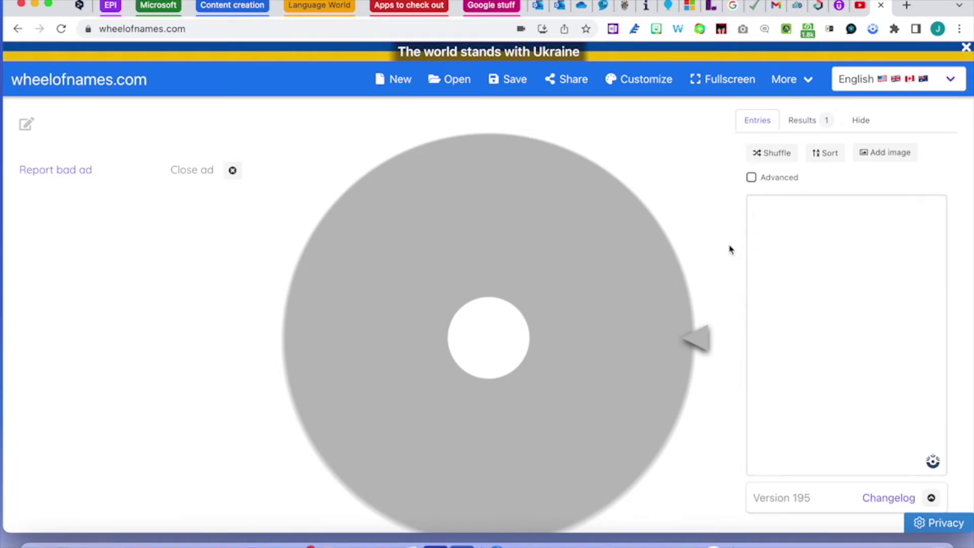
{"action": "left_click", "coordinate": [937, 464]}
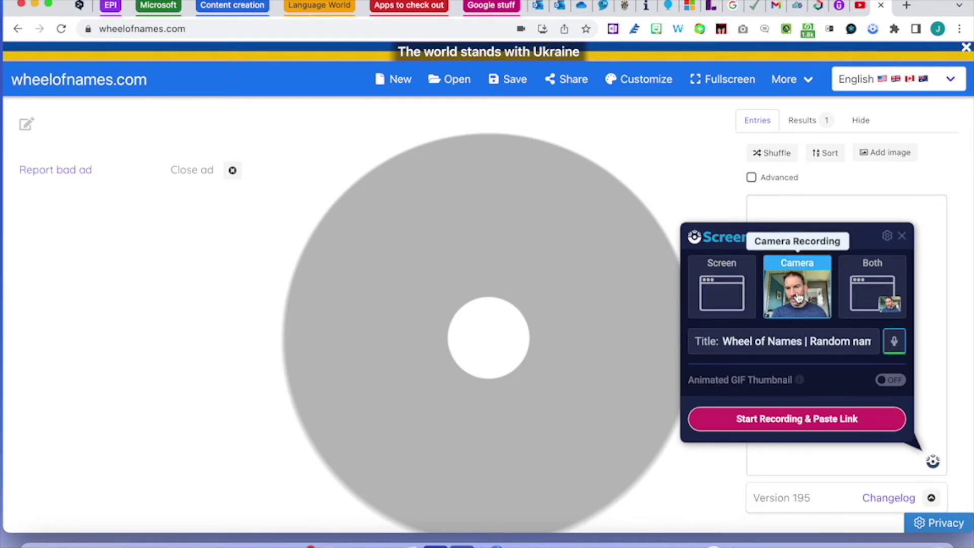
Step: Record a short camera clip as the first wheel entry, then start a second recording
{"action": "left_click", "coordinate": [798, 421]}
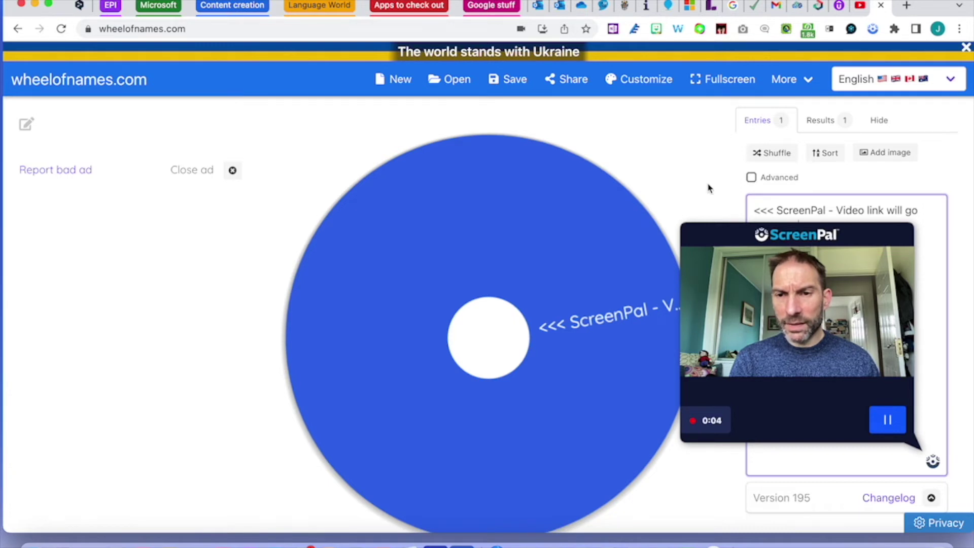
{"action": "left_click", "coordinate": [889, 415]}
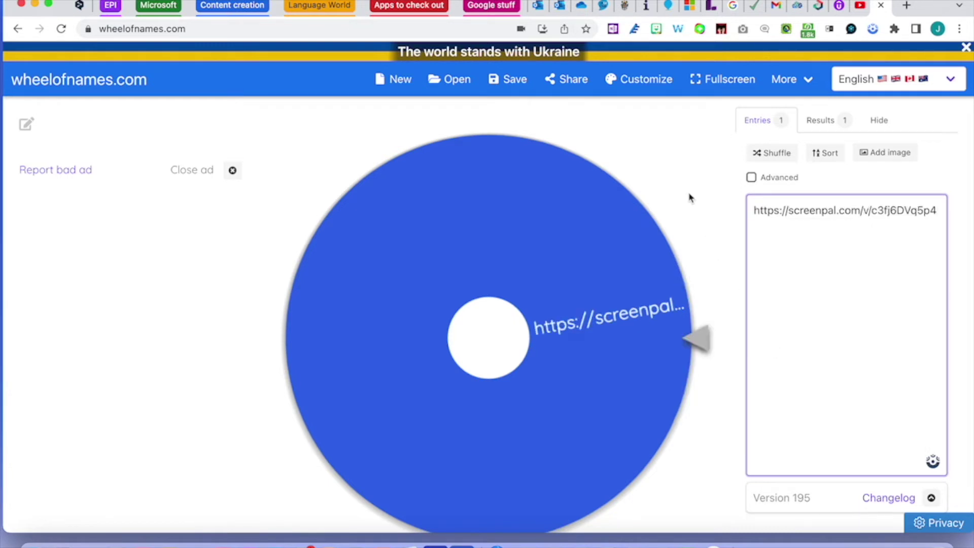
{"action": "mouse_move", "coordinate": [934, 463]}
{"action": "left_click", "coordinate": [934, 462]}
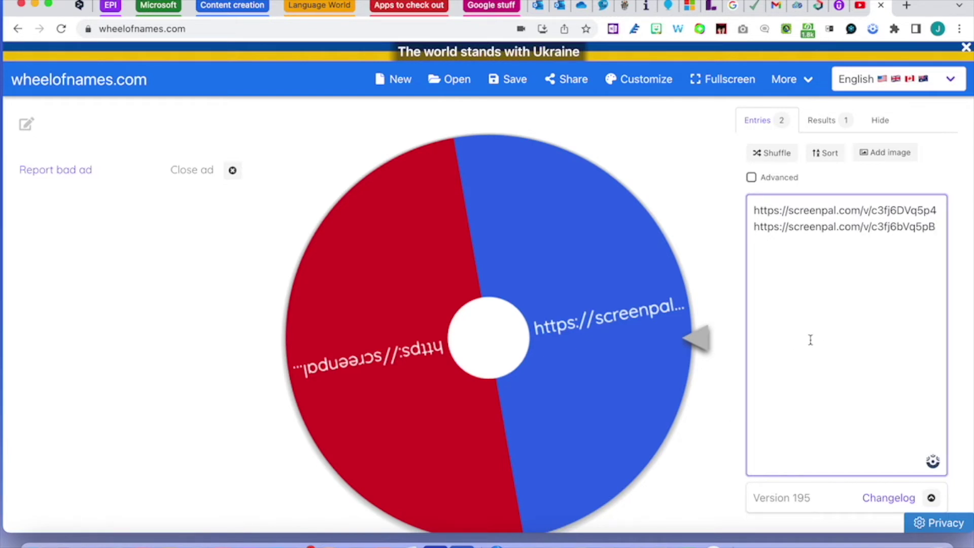
Step: Spin the two-link wheel, preview the winning ScreenPal video, and dismiss the winner announcement
{"action": "left_click", "coordinate": [585, 256]}
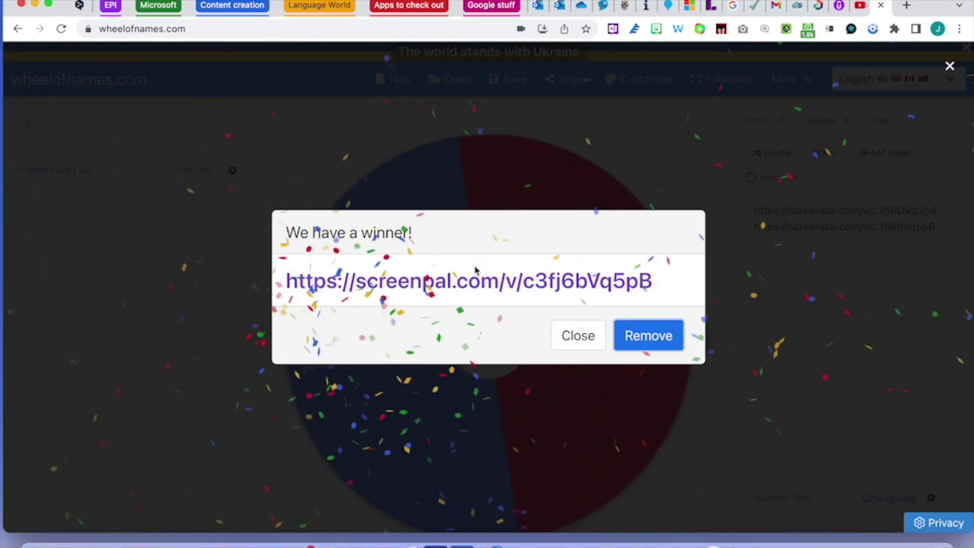
{"action": "mouse_move", "coordinate": [469, 284]}
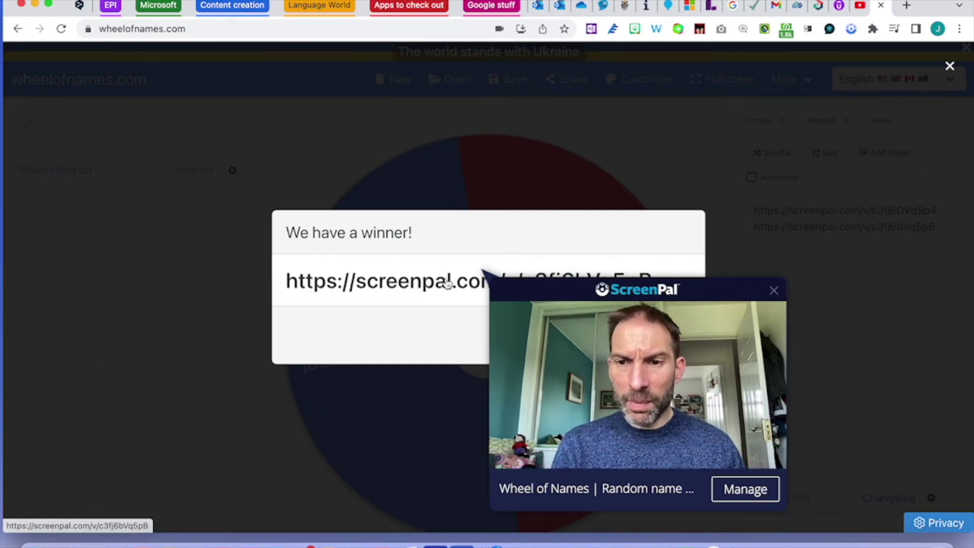
{"action": "left_click", "coordinate": [424, 406]}
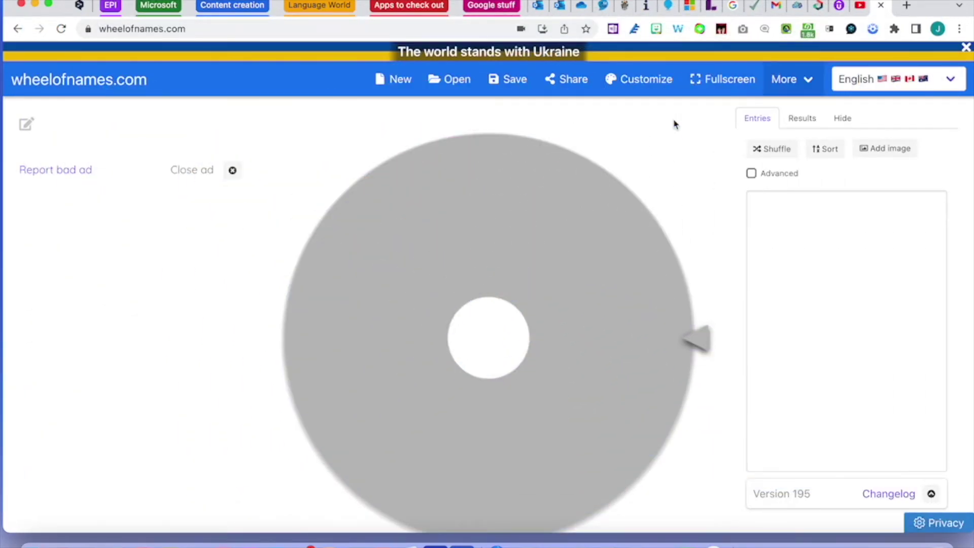
Step: Review the wheel's sounds: Ticking sound during spin and Subdued applause after spin
{"action": "left_click", "coordinate": [651, 82]}
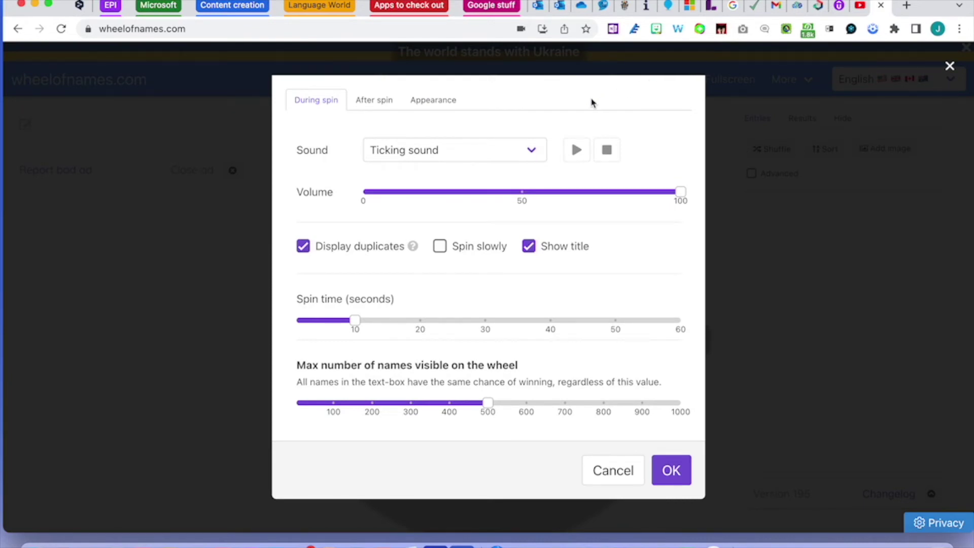
{"action": "left_click", "coordinate": [486, 158]}
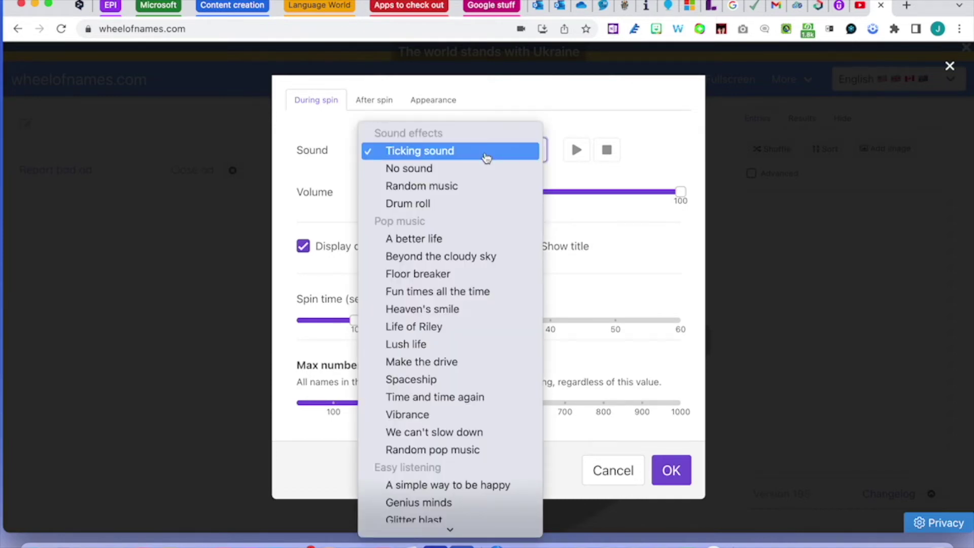
{"action": "left_click", "coordinate": [488, 102]}
{"action": "left_click", "coordinate": [383, 106]}
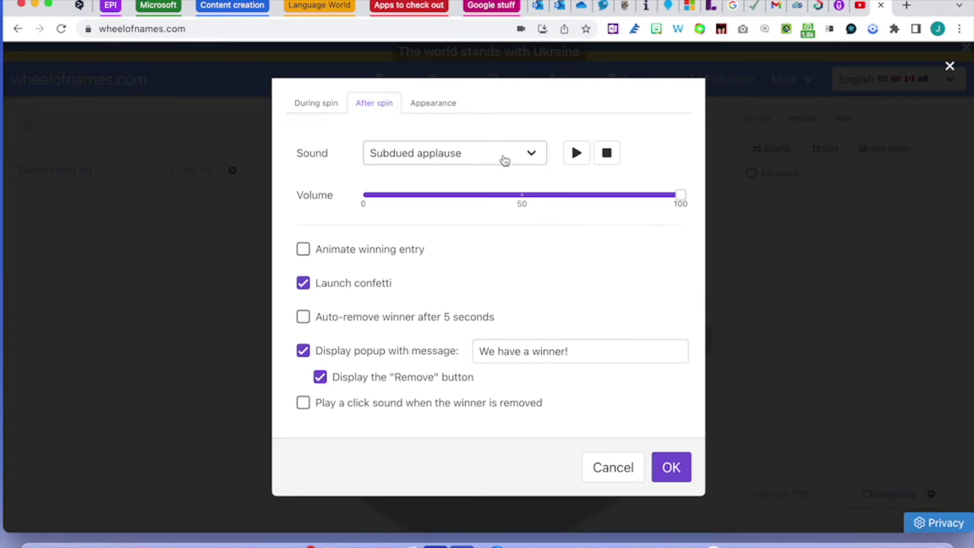
{"action": "left_click", "coordinate": [535, 160]}
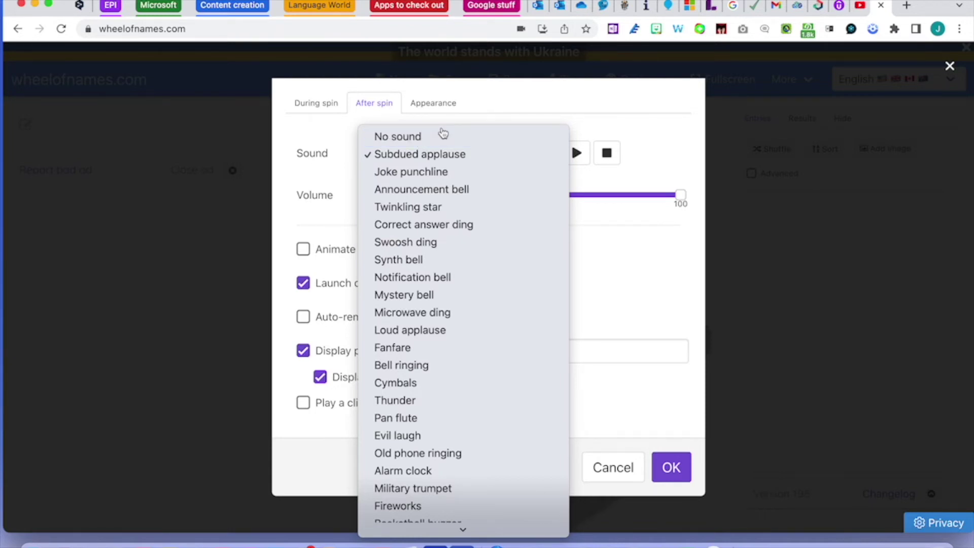
{"action": "left_click", "coordinate": [542, 104]}
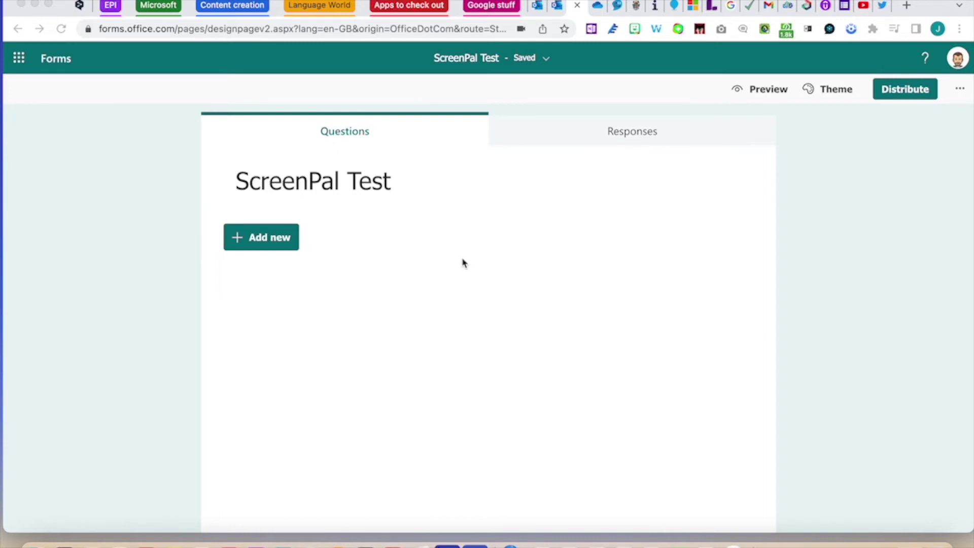
Step: Add a Choice question with three options and open the ScreenPal recorder for its question text
{"action": "left_click", "coordinate": [261, 242]}
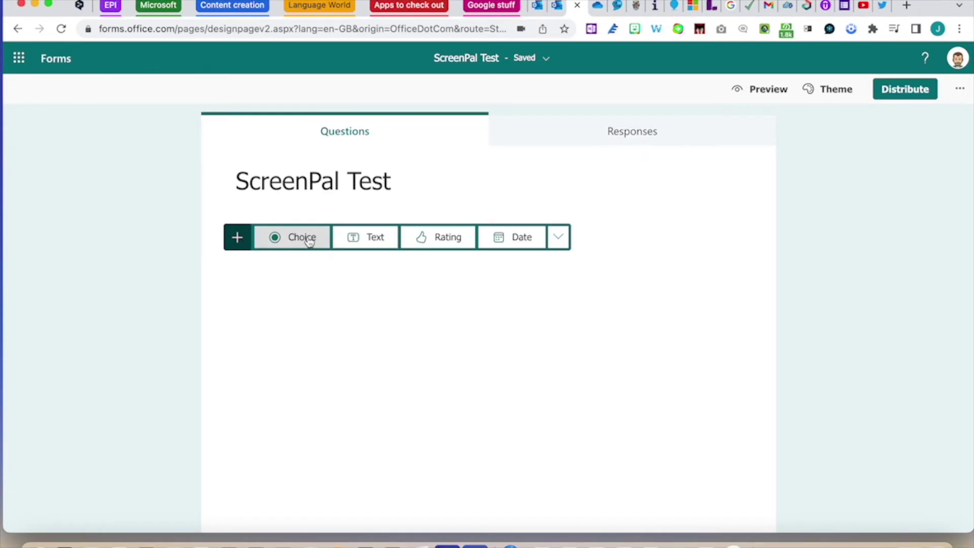
{"action": "left_click", "coordinate": [308, 239]}
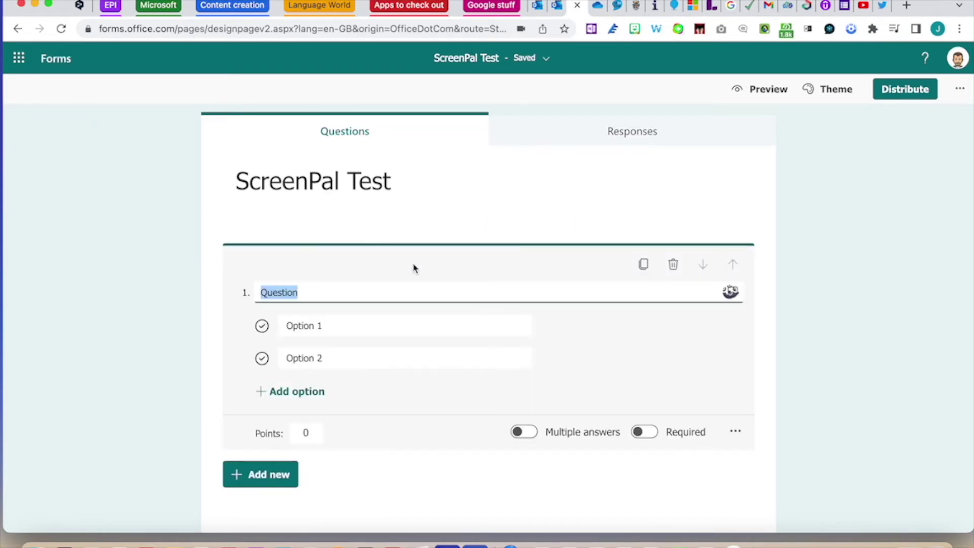
{"action": "left_click", "coordinate": [281, 392]}
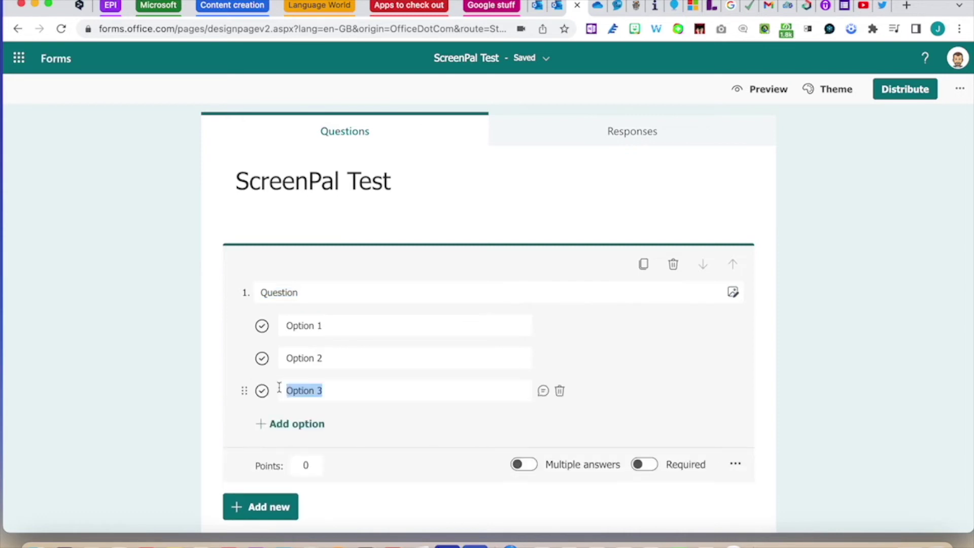
{"action": "left_click", "coordinate": [642, 340]}
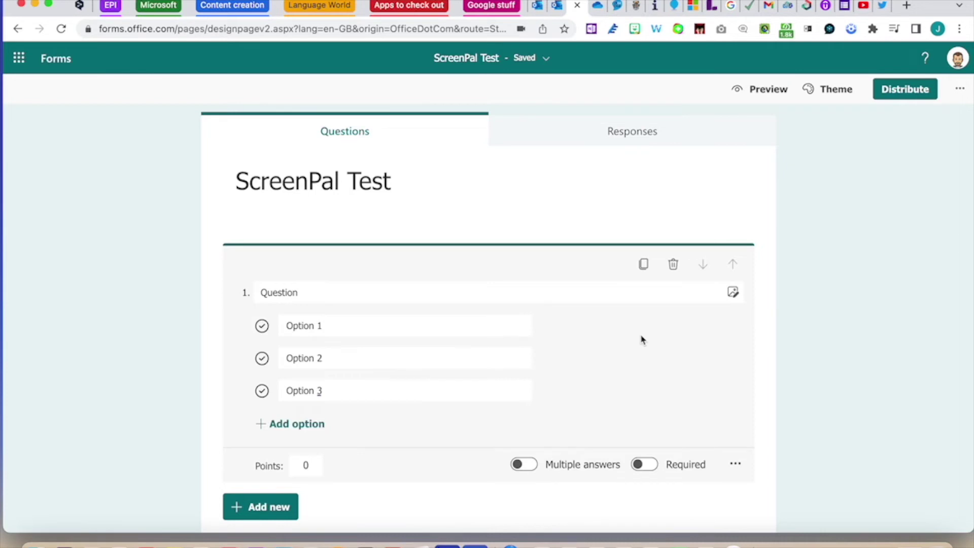
{"action": "left_click", "coordinate": [693, 293]}
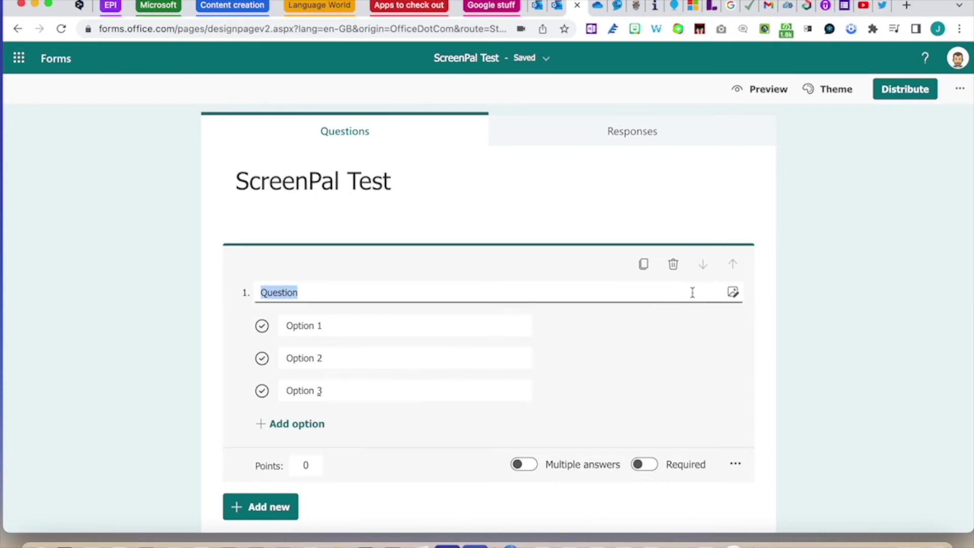
{"action": "left_click", "coordinate": [730, 293]}
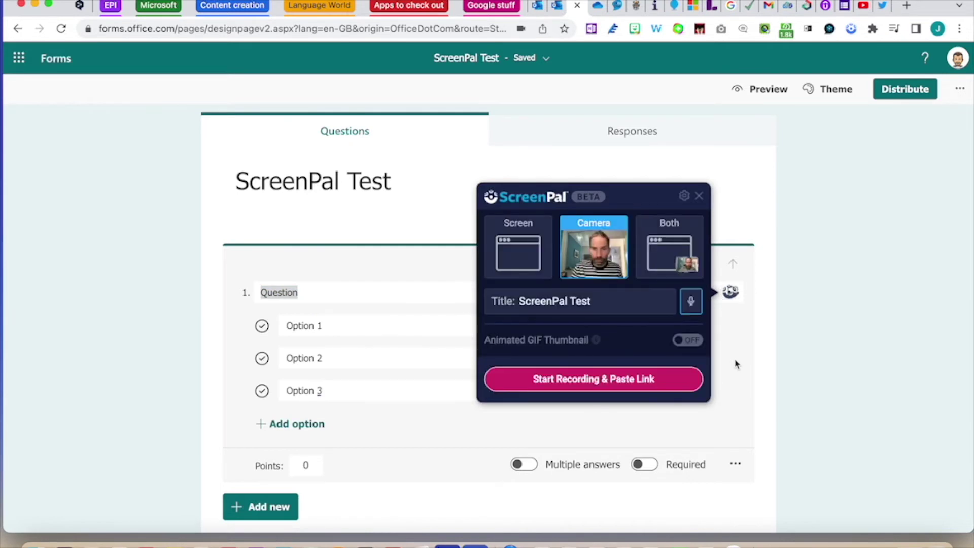
Step: Record ScreenPal video links into the question and its answer options, then preview the form
{"action": "left_click", "coordinate": [660, 376]}
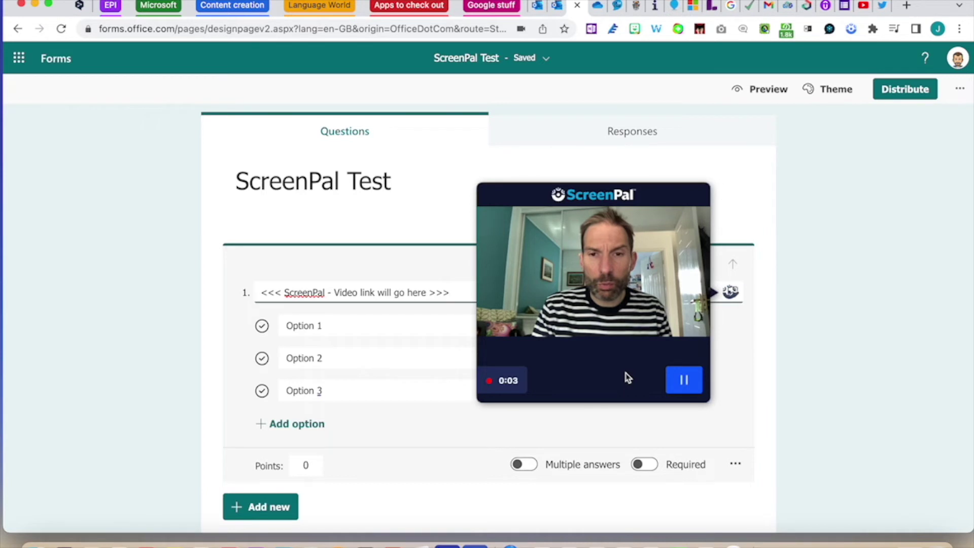
{"action": "left_click", "coordinate": [684, 380]}
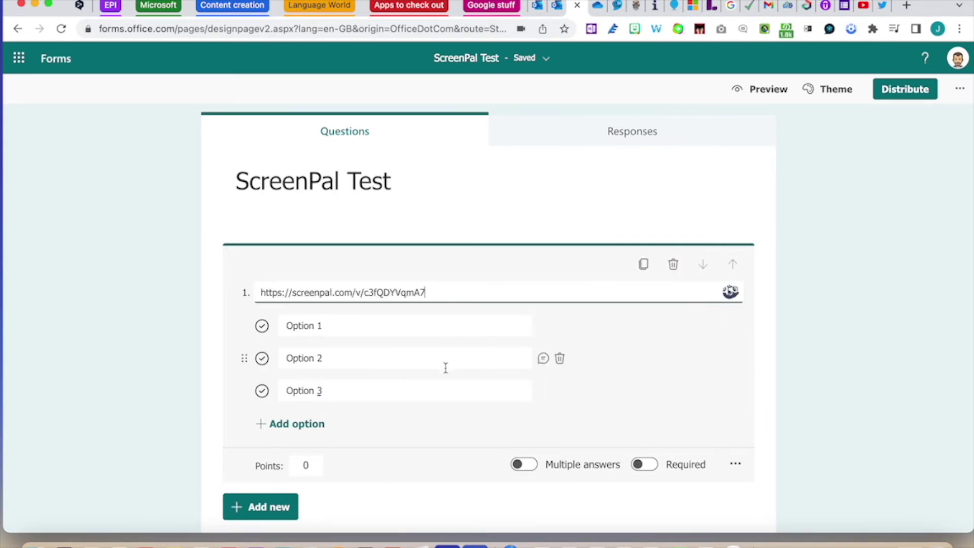
{"action": "left_click", "coordinate": [464, 329]}
{"action": "left_click", "coordinate": [502, 325]}
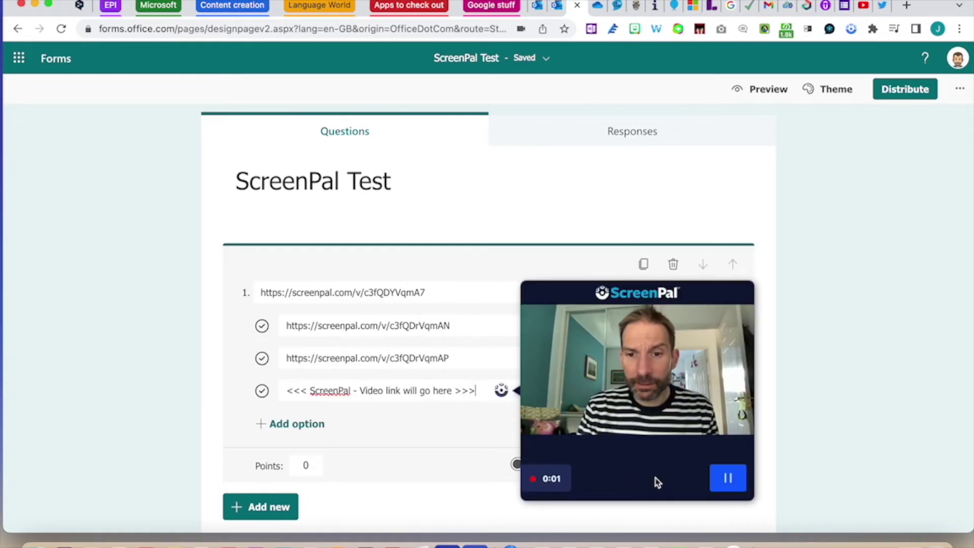
{"action": "left_click", "coordinate": [728, 477]}
{"action": "left_click", "coordinate": [686, 478]}
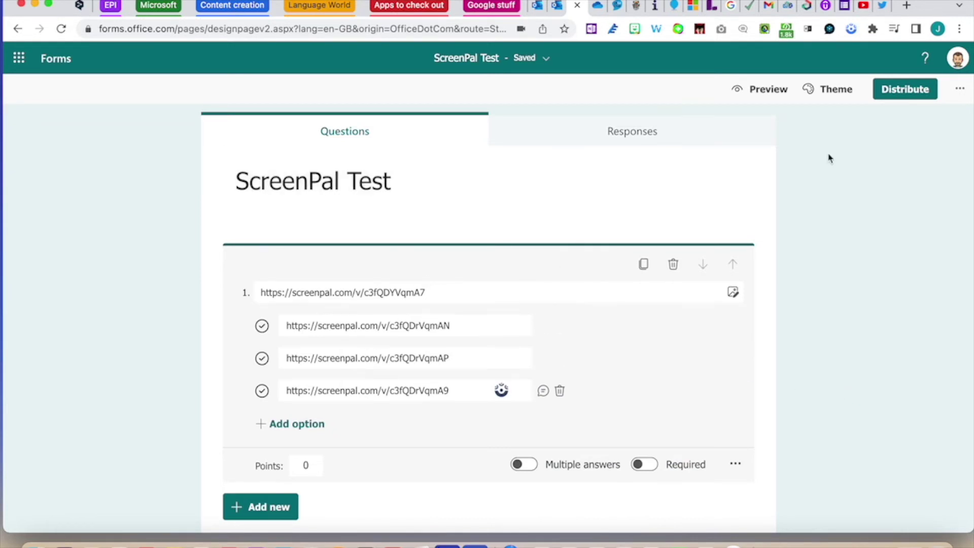
{"action": "left_click", "coordinate": [772, 92]}
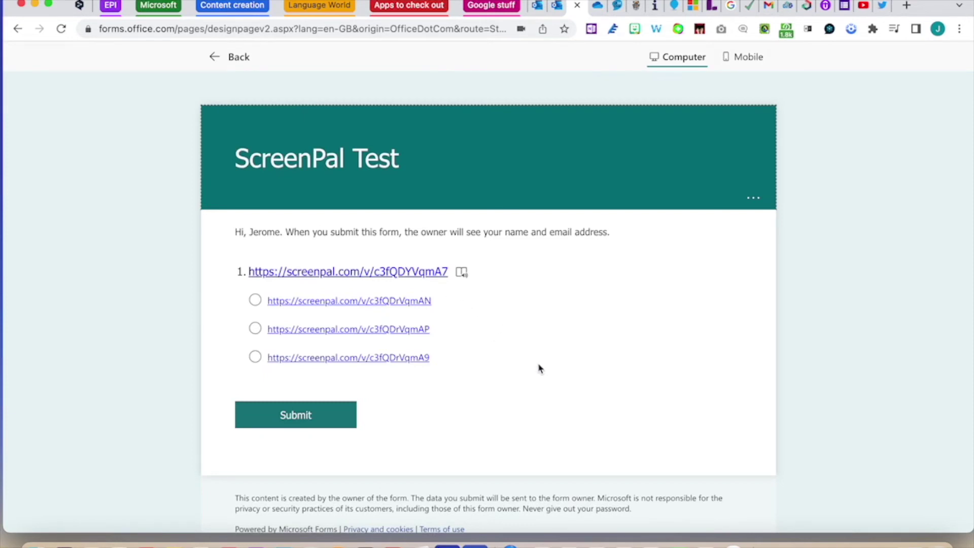
Step: Play each ScreenPal link's popup video in the preview, then go back to the editor
{"action": "mouse_move", "coordinate": [432, 274]}
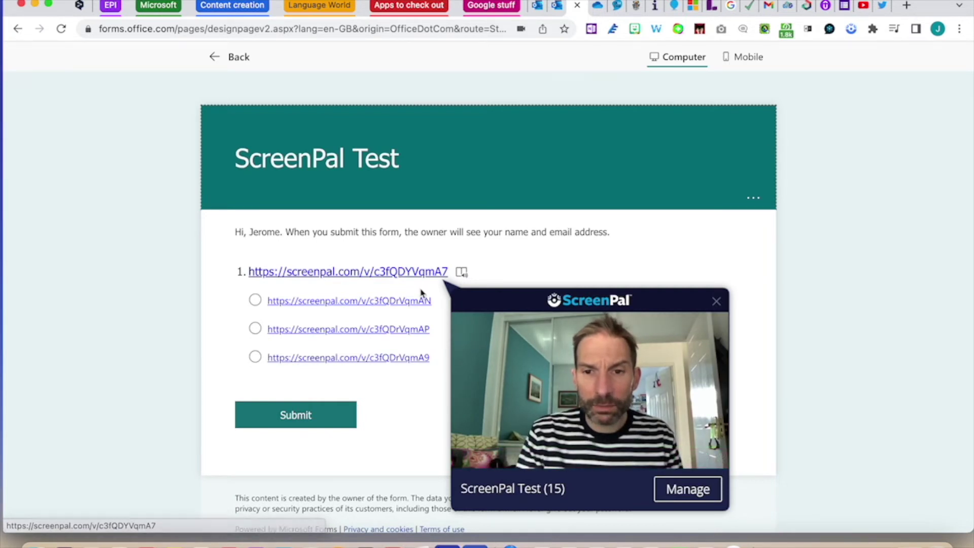
{"action": "mouse_move", "coordinate": [411, 304]}
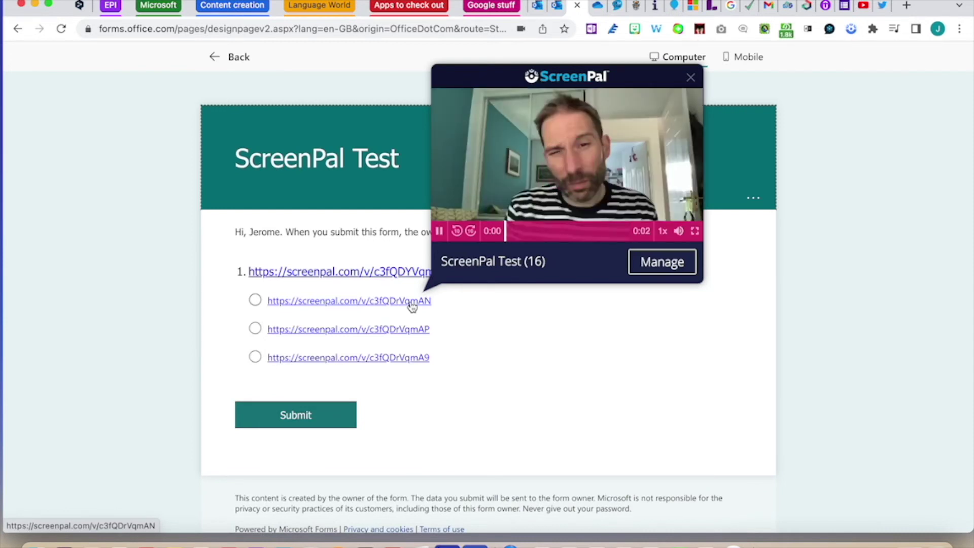
{"action": "mouse_move", "coordinate": [412, 333]}
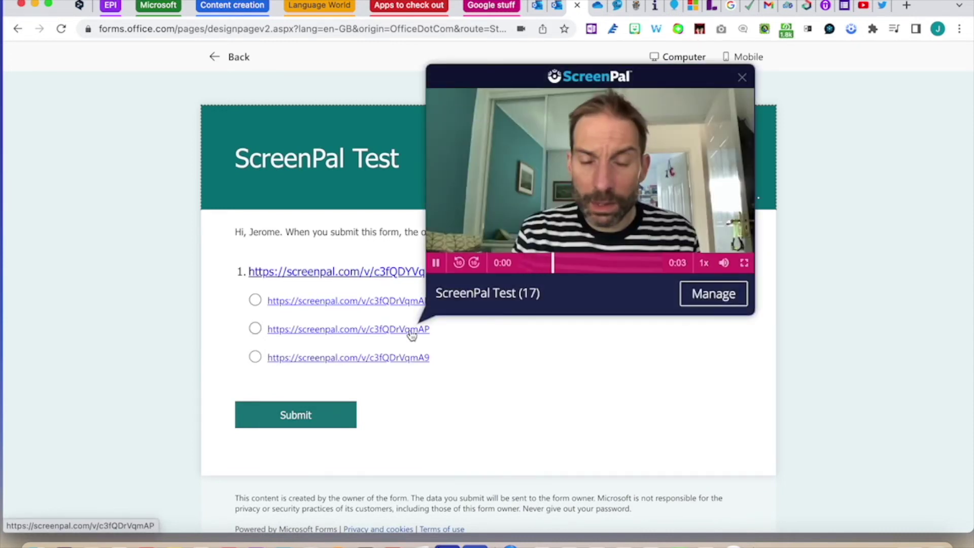
{"action": "mouse_move", "coordinate": [409, 360]}
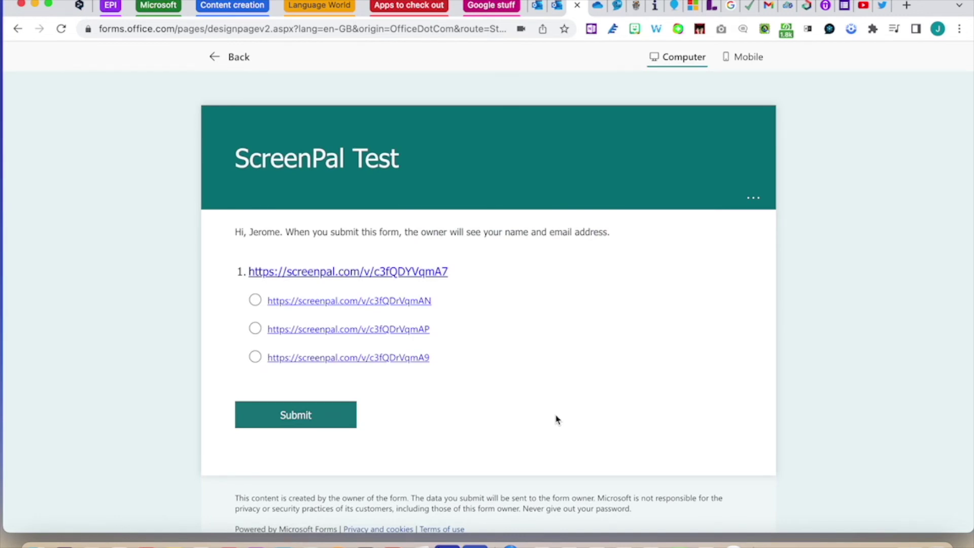
{"action": "mouse_move", "coordinate": [576, 358]}
{"action": "mouse_move", "coordinate": [708, 146]}
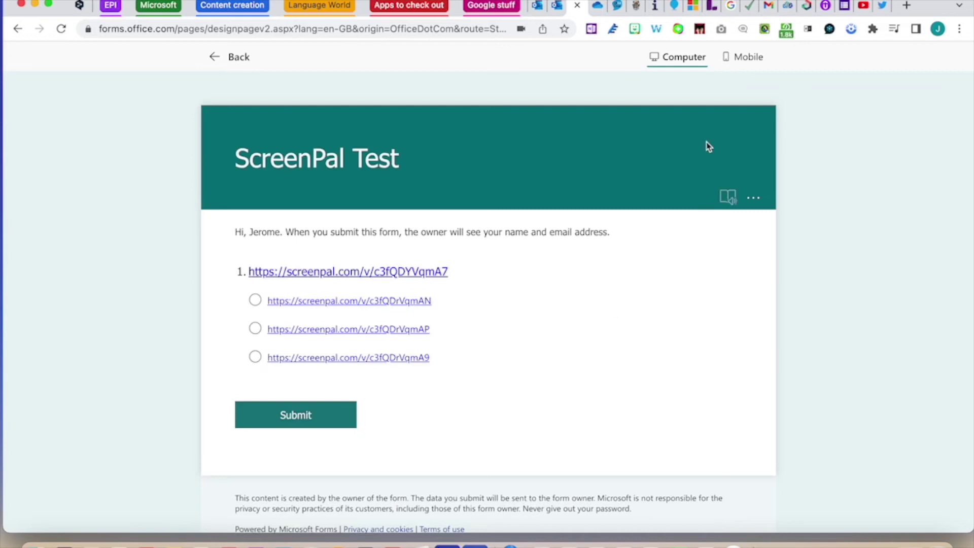
{"action": "left_click", "coordinate": [213, 58]}
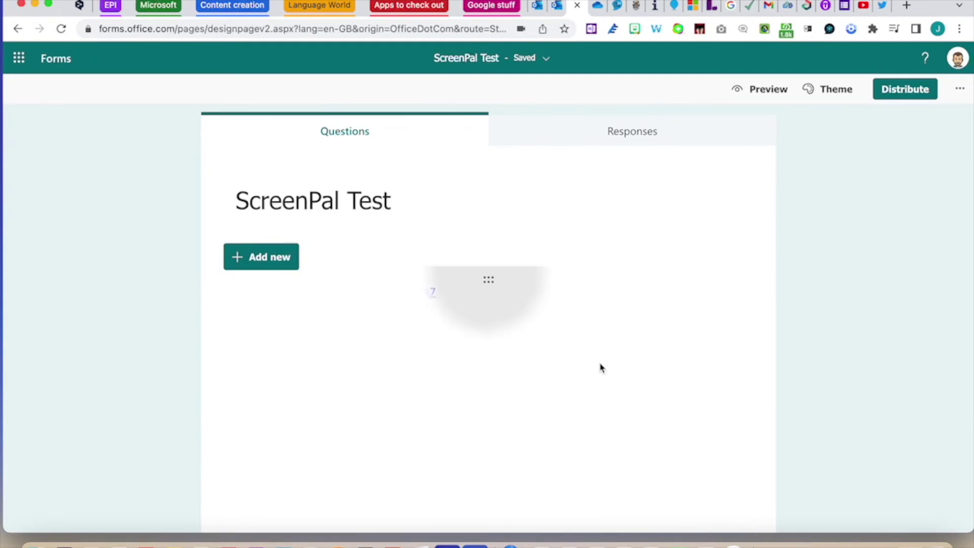
Step: Add a Text question, clear its 'Question' title, and start a ScreenPal camera recording for it
{"action": "left_click", "coordinate": [277, 266]}
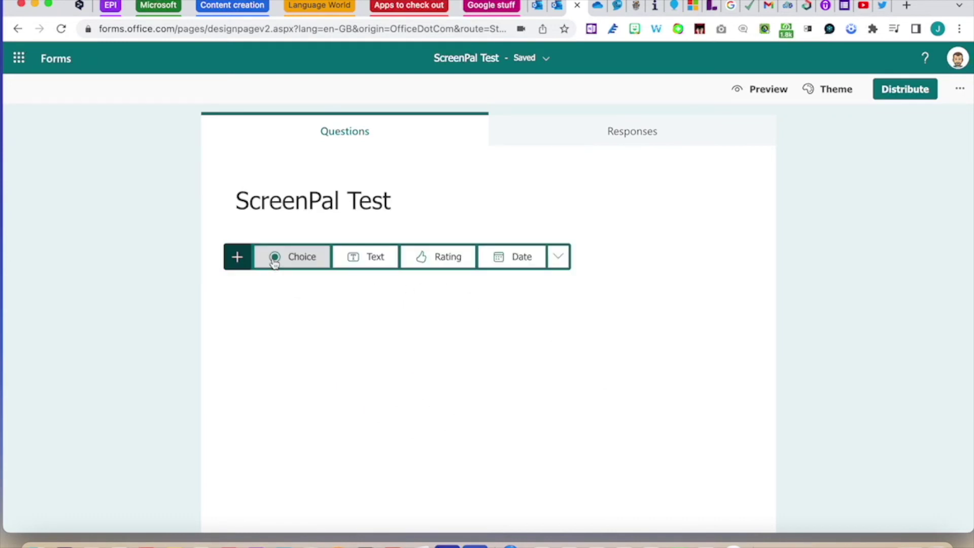
{"action": "left_click", "coordinate": [374, 258]}
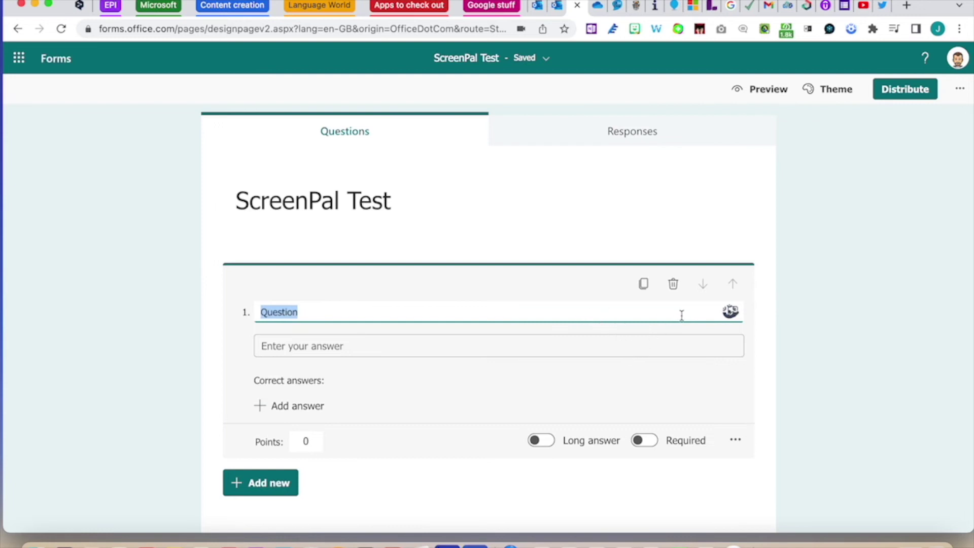
{"action": "key", "text": "BackSpace"}
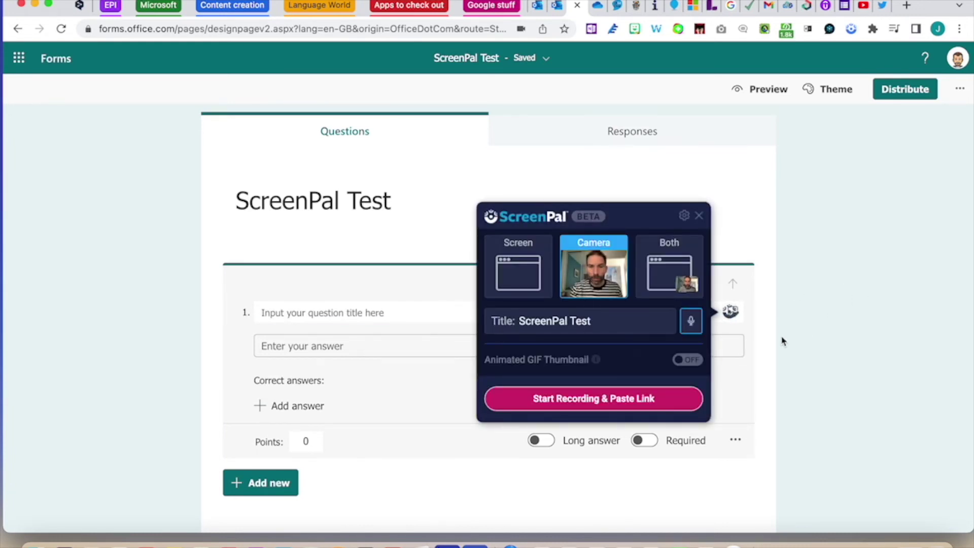
{"action": "left_click", "coordinate": [615, 401]}
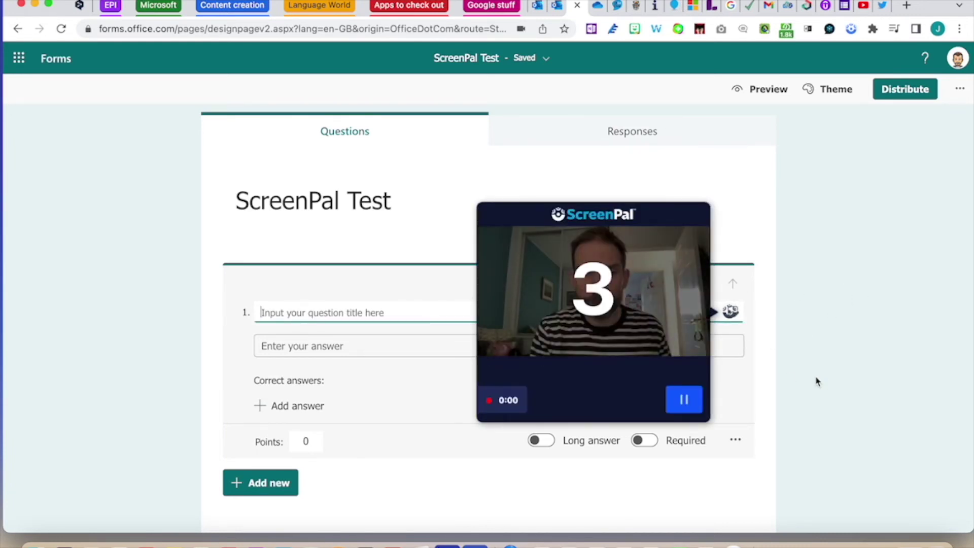
{"action": "type", "text": "<<< ScreenPal - Video link will go here >>>"}
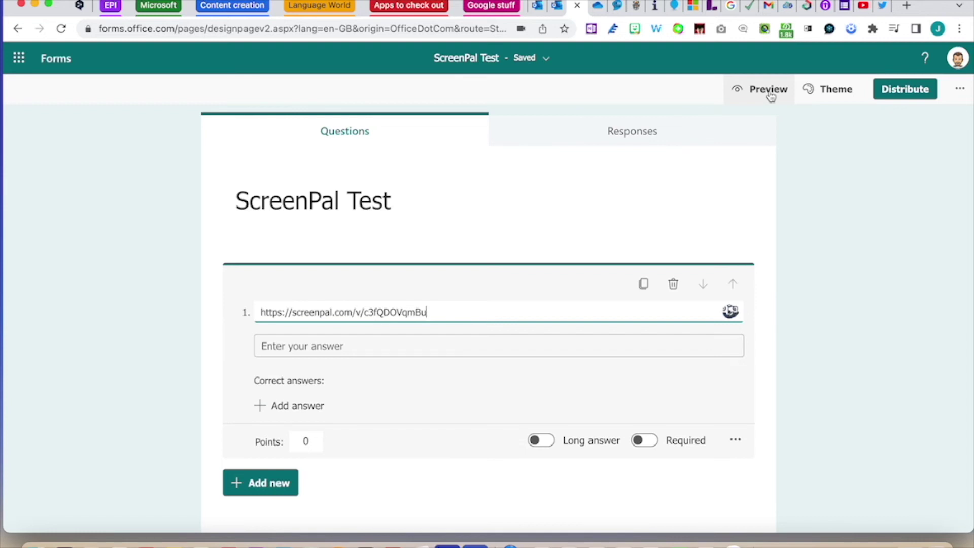
Step: Preview the form to check the new ScreenPal link question, then go to Vocaroo
{"action": "left_click", "coordinate": [770, 92]}
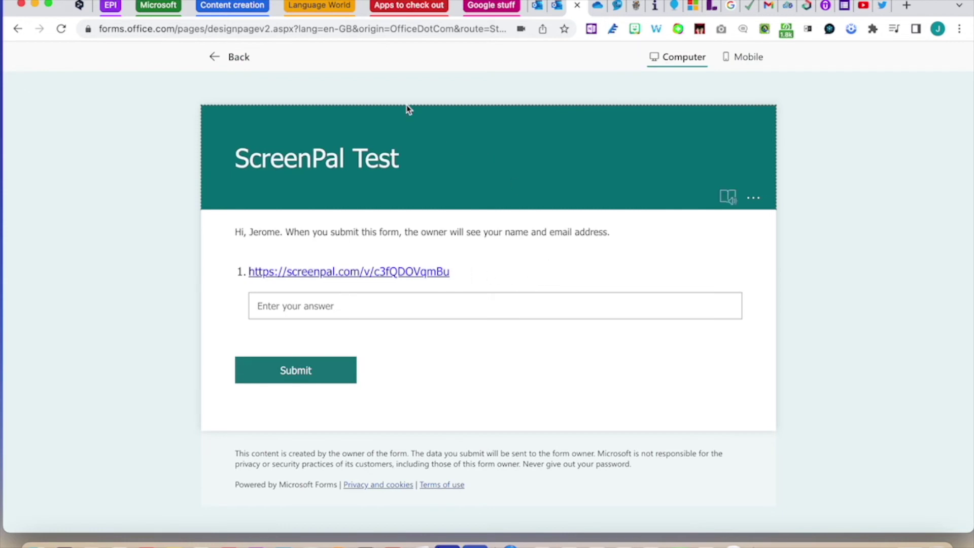
{"action": "left_click", "coordinate": [238, 58]}
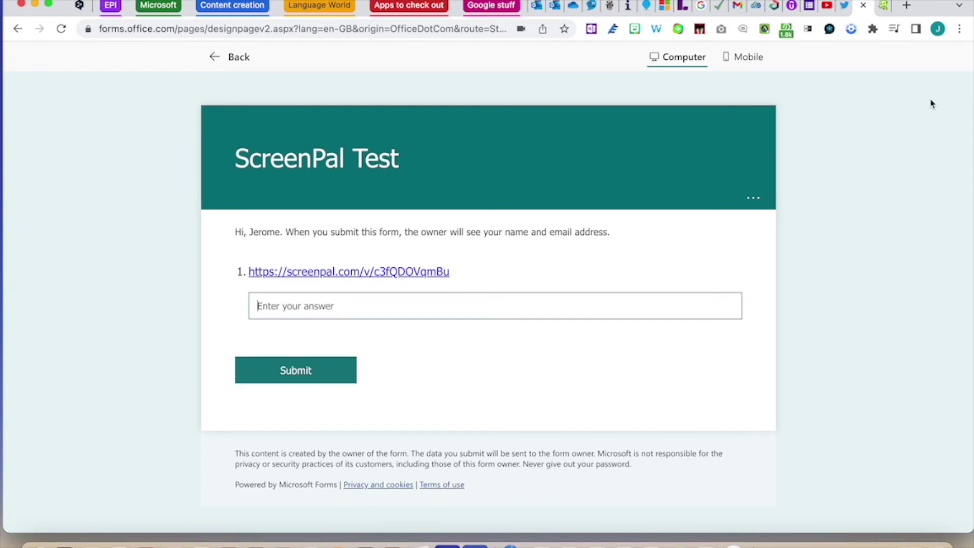
{"action": "left_click", "coordinate": [885, 7]}
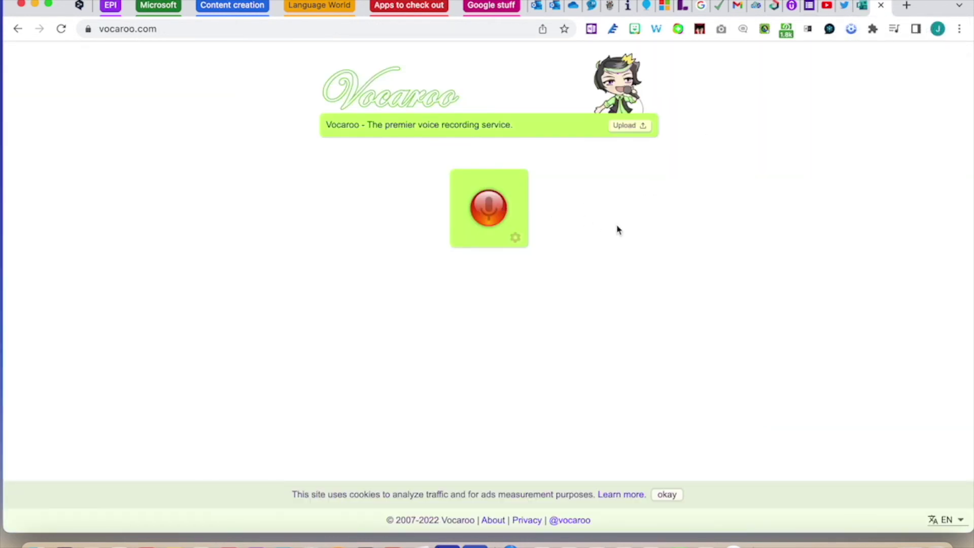
Step: Switch to the Google Forms 'ScreenPal Test' browser tab
{"action": "left_click", "coordinate": [865, 12]}
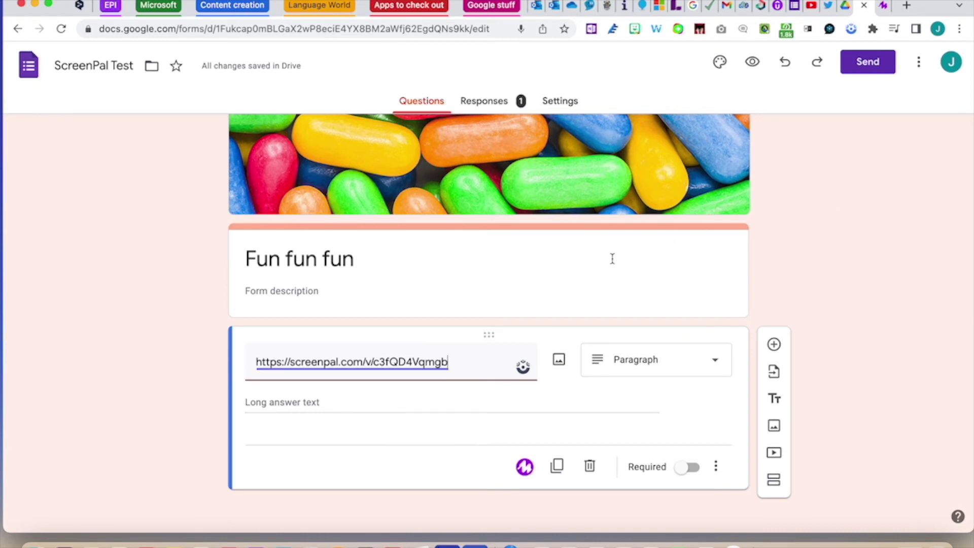
Step: Play the ScreenPal video linked in the question title, then close it
{"action": "left_click", "coordinate": [522, 366]}
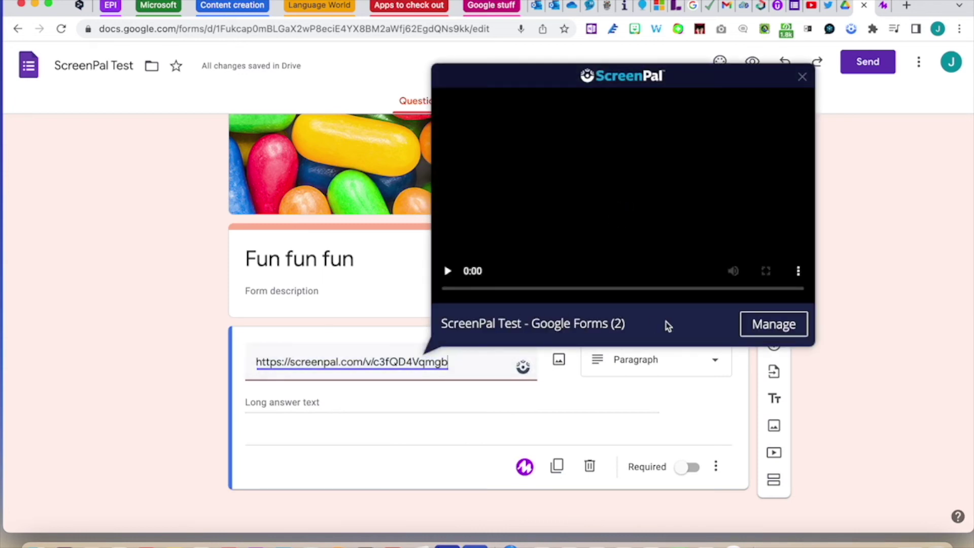
{"action": "left_click", "coordinate": [624, 194]}
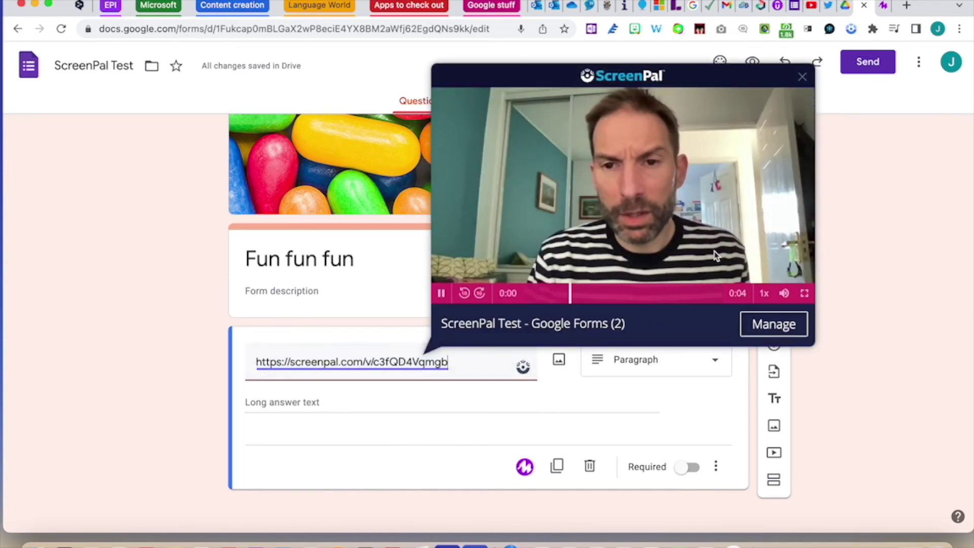
{"action": "left_click", "coordinate": [880, 308]}
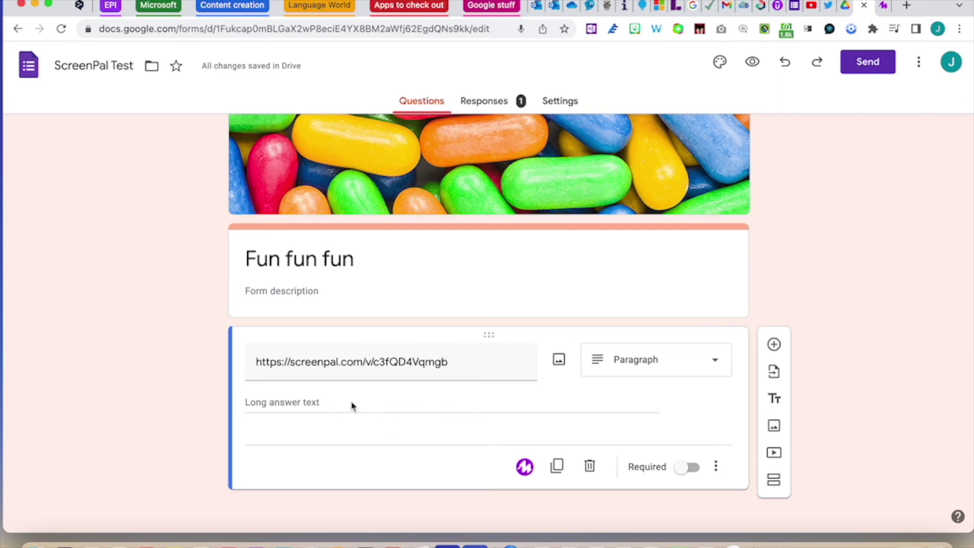
Step: Keep the question type as Paragraph and preview the form as a respondent
{"action": "left_click", "coordinate": [719, 365]}
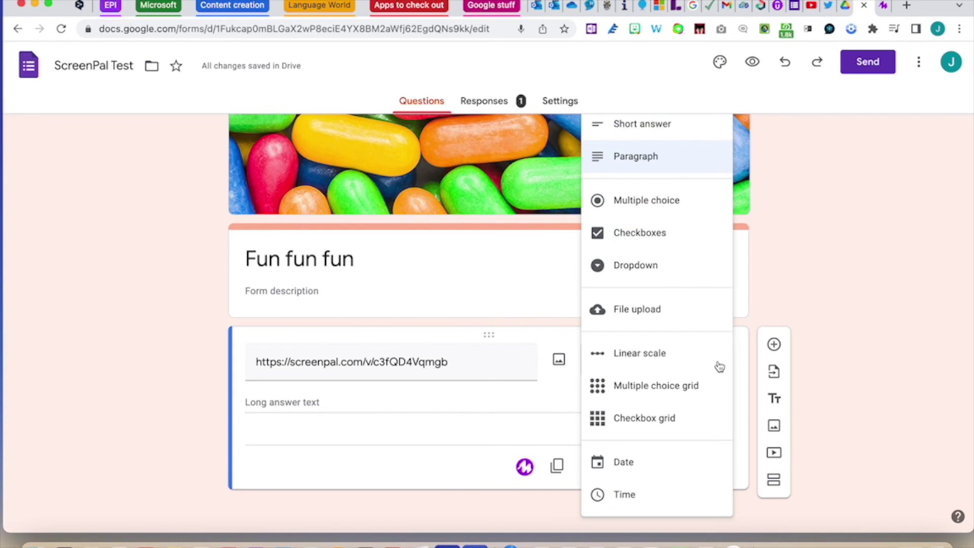
{"action": "left_click", "coordinate": [823, 308]}
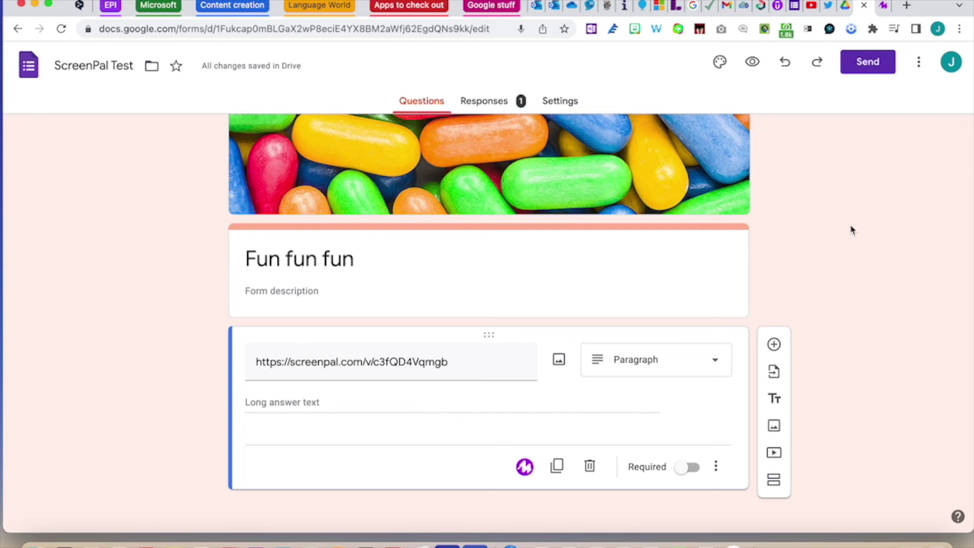
{"action": "left_click", "coordinate": [752, 62]}
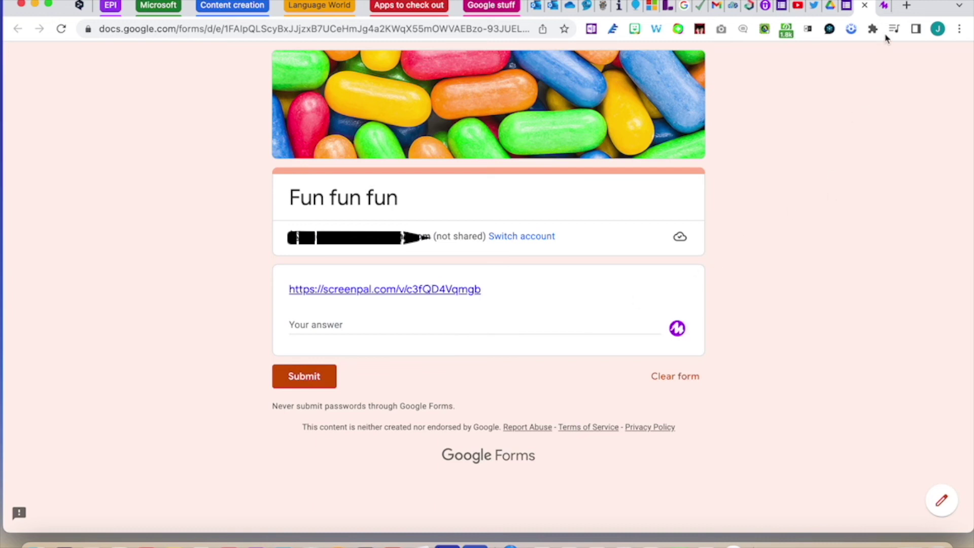
{"action": "left_click", "coordinate": [886, 7]}
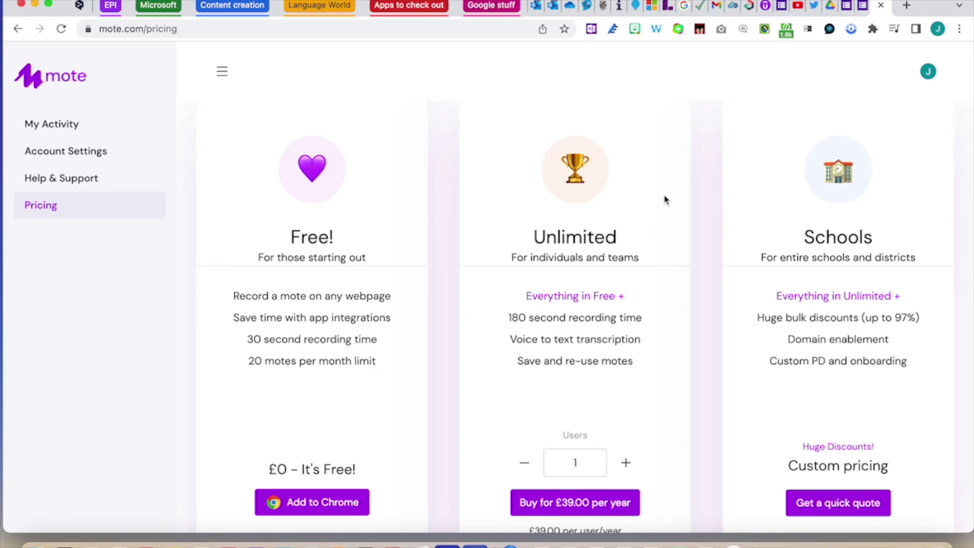
Step: Scroll through Mote's pricing plans and return to the Fun fun fun form preview
{"action": "scroll", "coordinate": [591, 376], "scroll_direction": "down", "scroll_amount": 1}
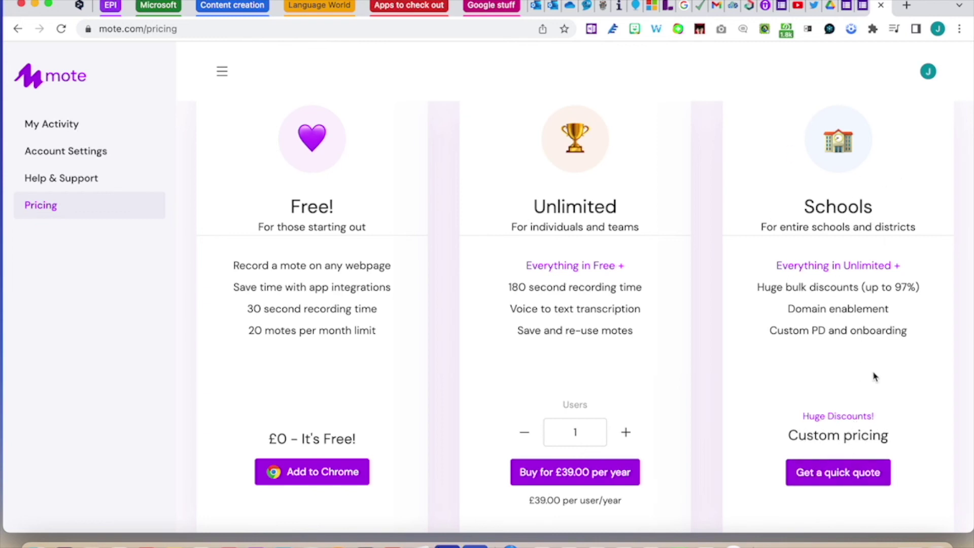
{"action": "scroll", "coordinate": [874, 376], "scroll_direction": "up", "scroll_amount": 1}
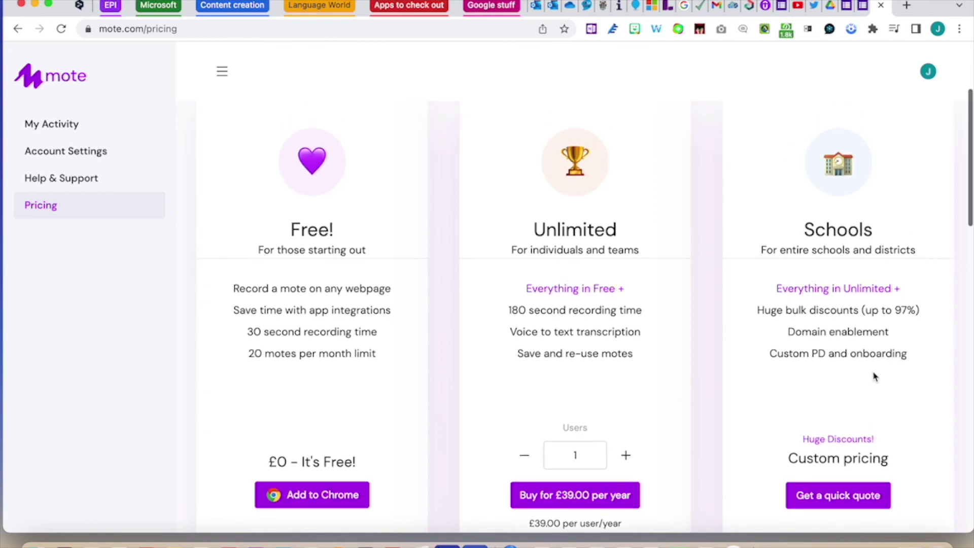
{"action": "left_click", "coordinate": [863, 8]}
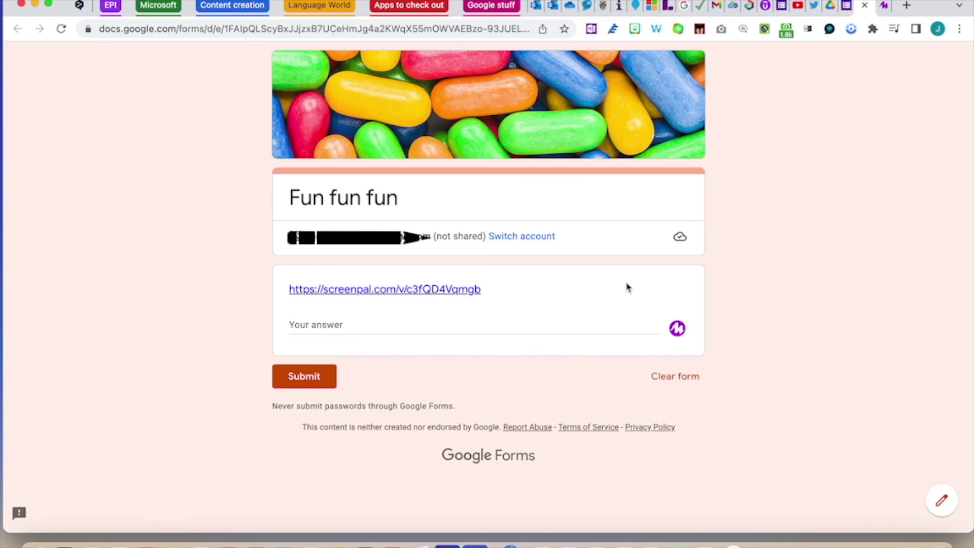
Step: Record a Mote voice note and insert it as the Fun fun fun answer with its audio player
{"action": "left_click", "coordinate": [678, 330]}
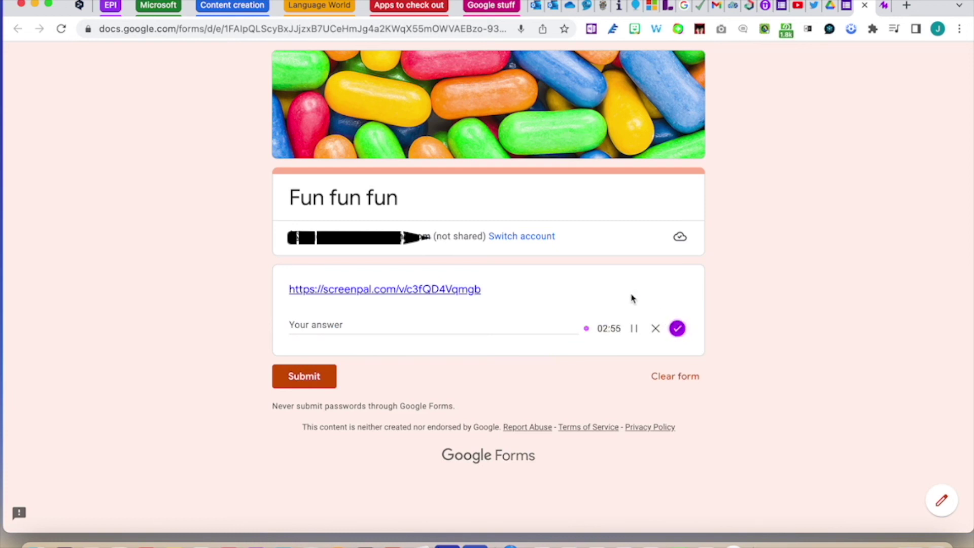
{"action": "left_click", "coordinate": [677, 328]}
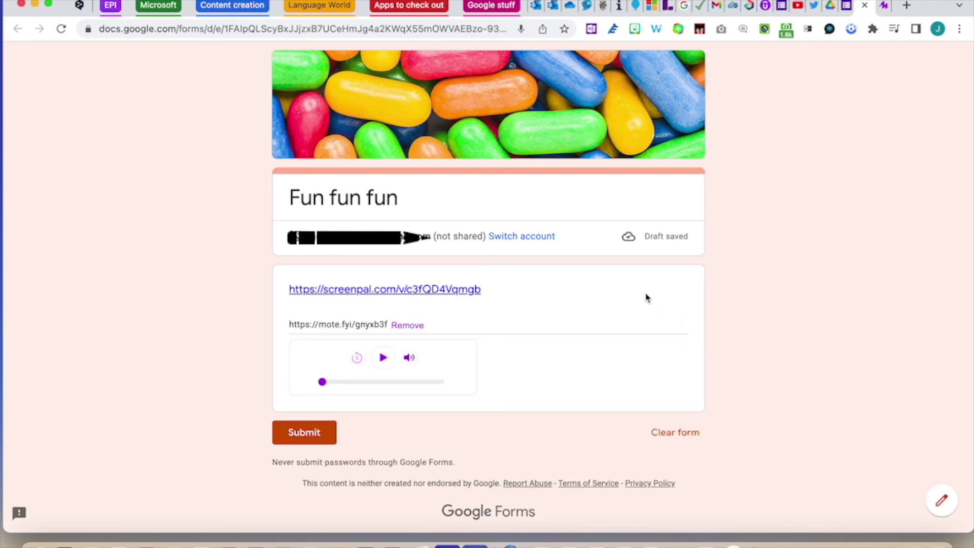